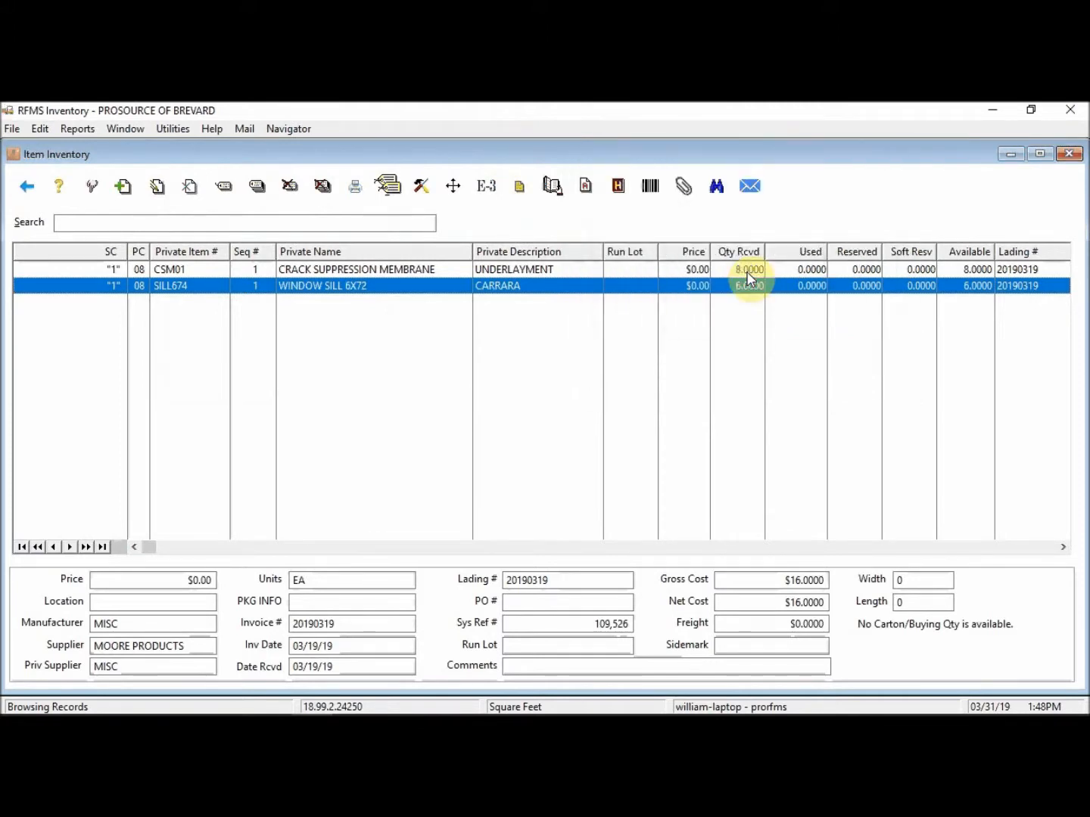
Step: Select the CSM01 CRACK SUPPRESSION MEMBRANE row in the Item Inventory grid
click(746, 272)
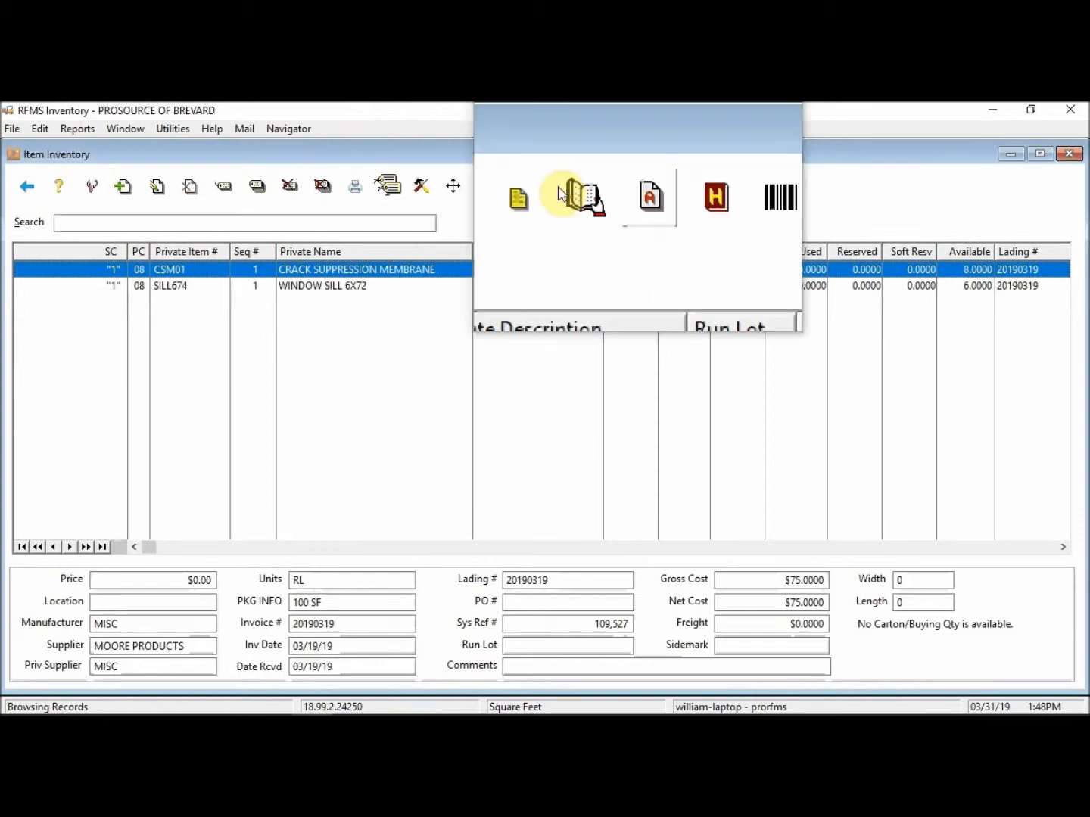
Step: Transfer 1 unit of CSM01 to another item record, leaving 7 available on the original
click(422, 196)
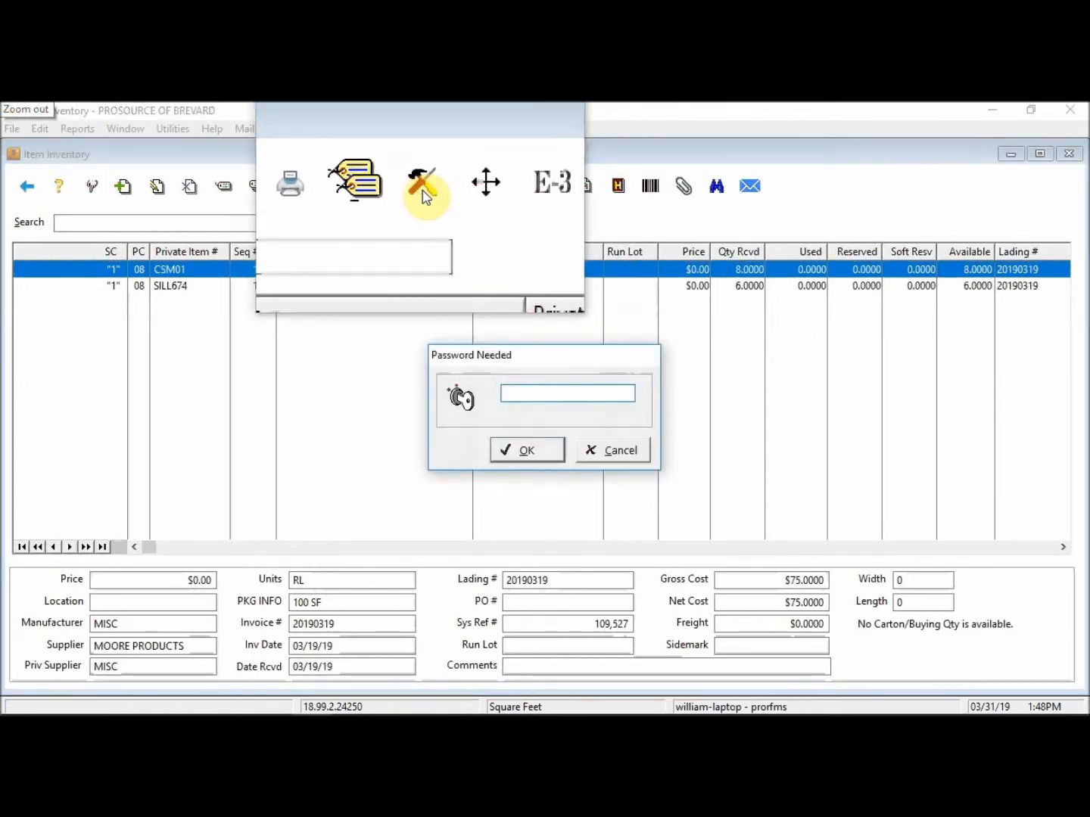
text(****)
key(Return)
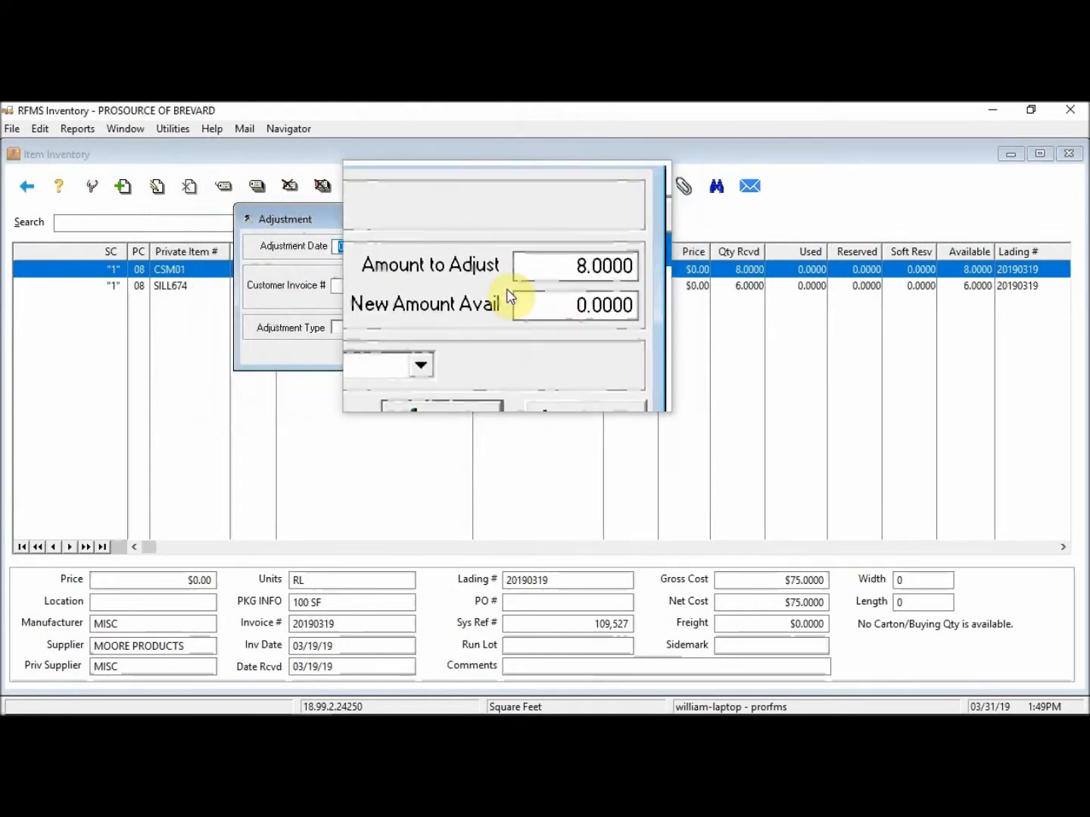
key(Tab)
key(Tab)
key(shift+Tab)
text(1)
key(Tab)
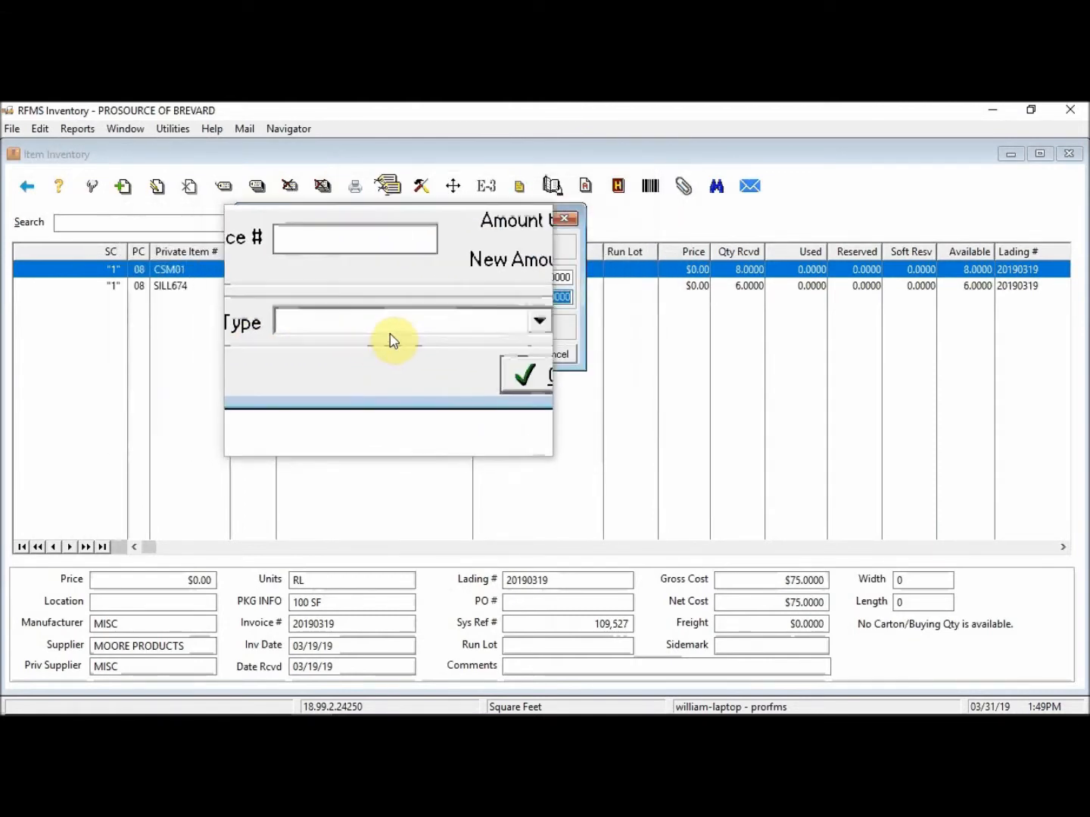
click(463, 328)
click(358, 373)
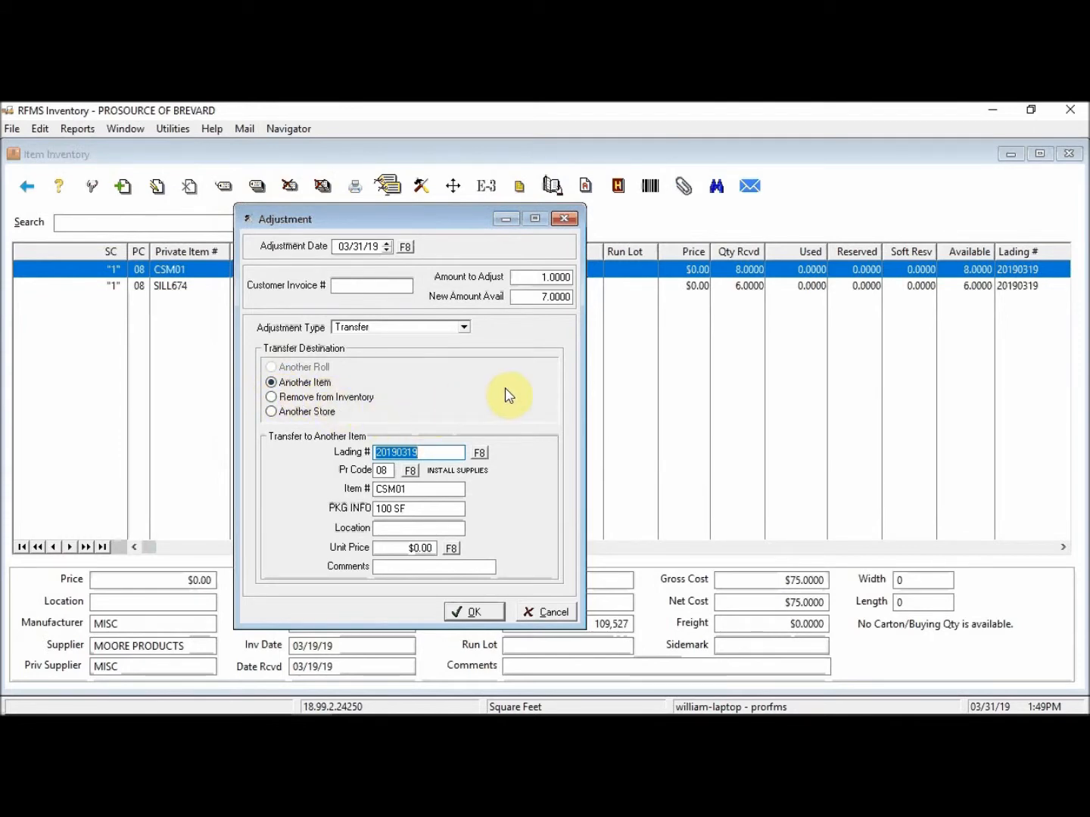
click(475, 615)
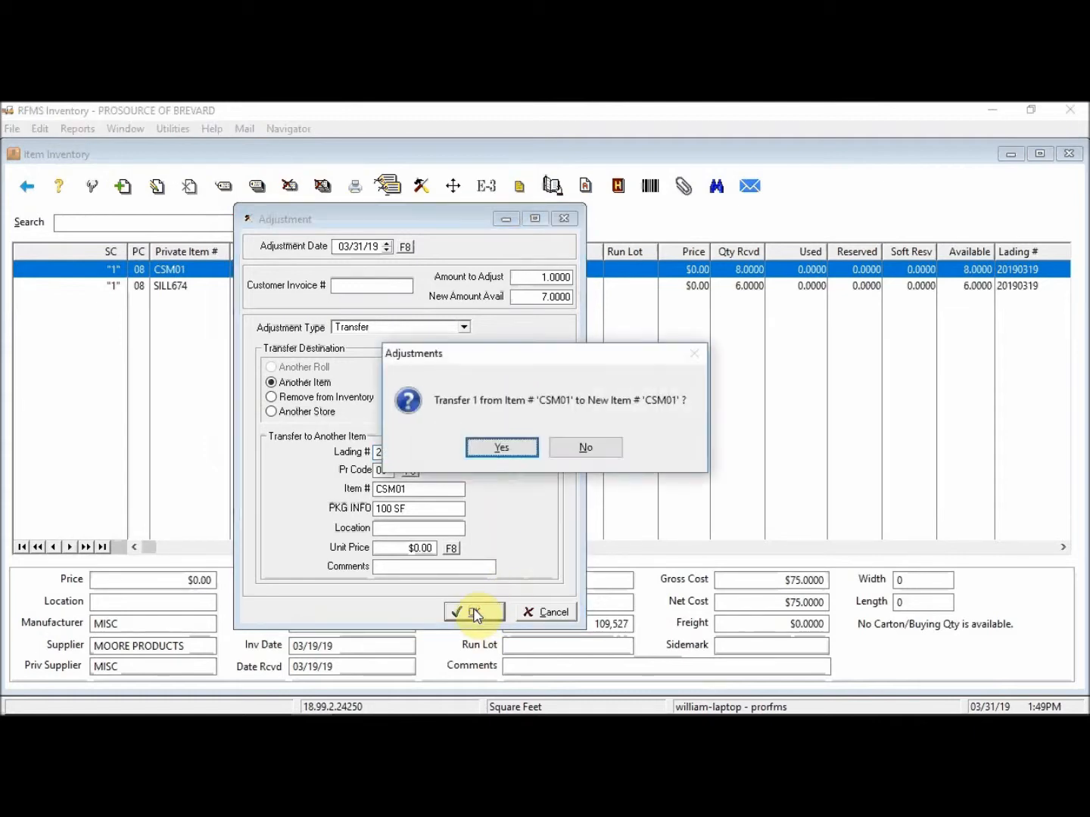
click(492, 454)
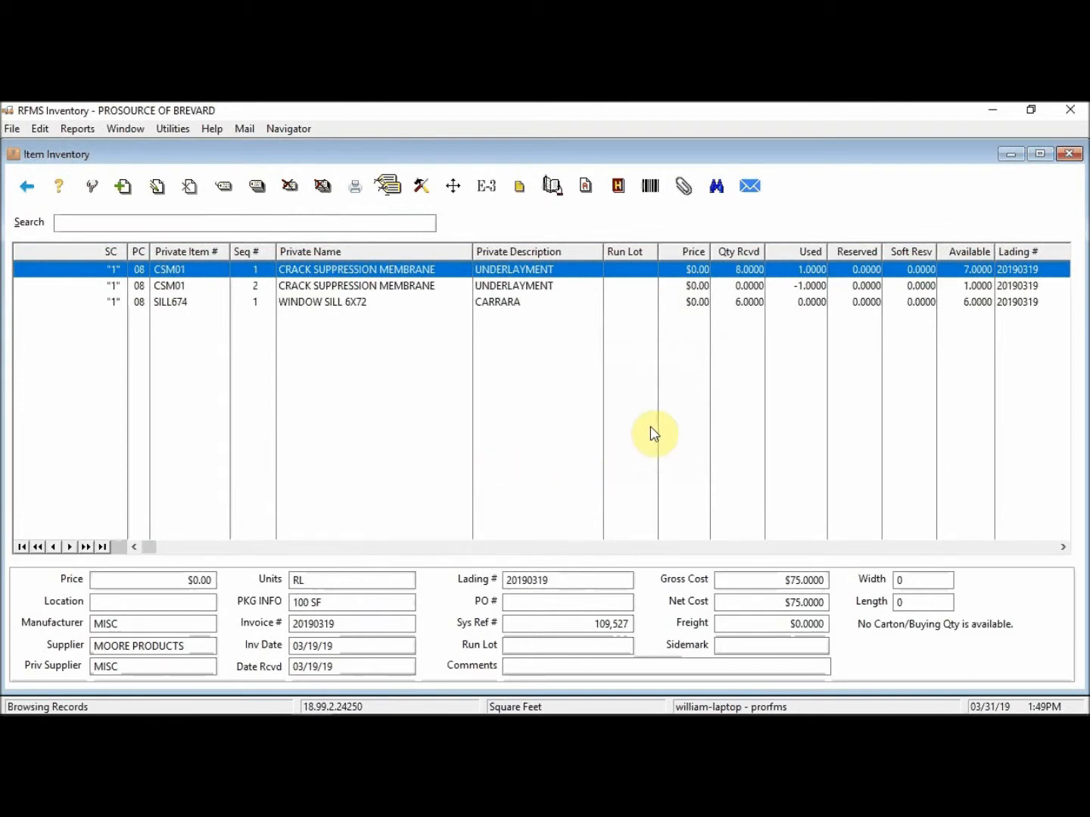
Step: Change the CSM01 Seq 2 record's gross cost to .75, creating a new Seq 3 record
key(super+plus)
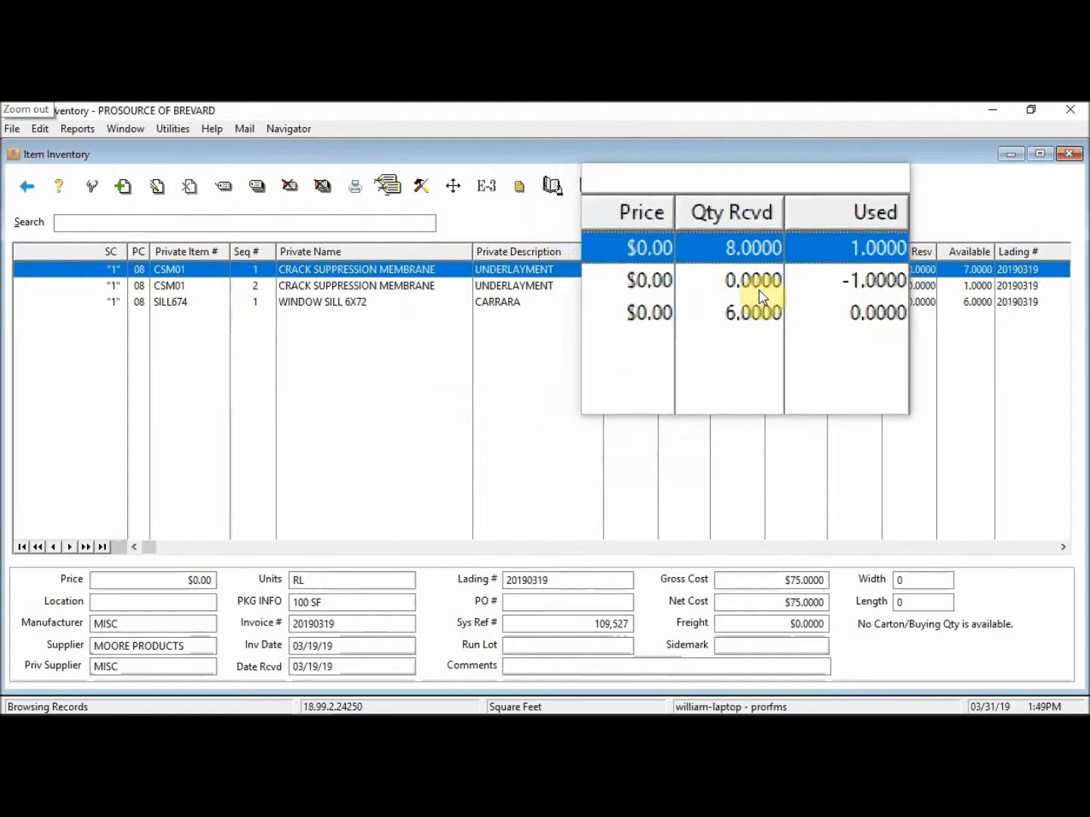
key(super+Escape)
click(968, 291)
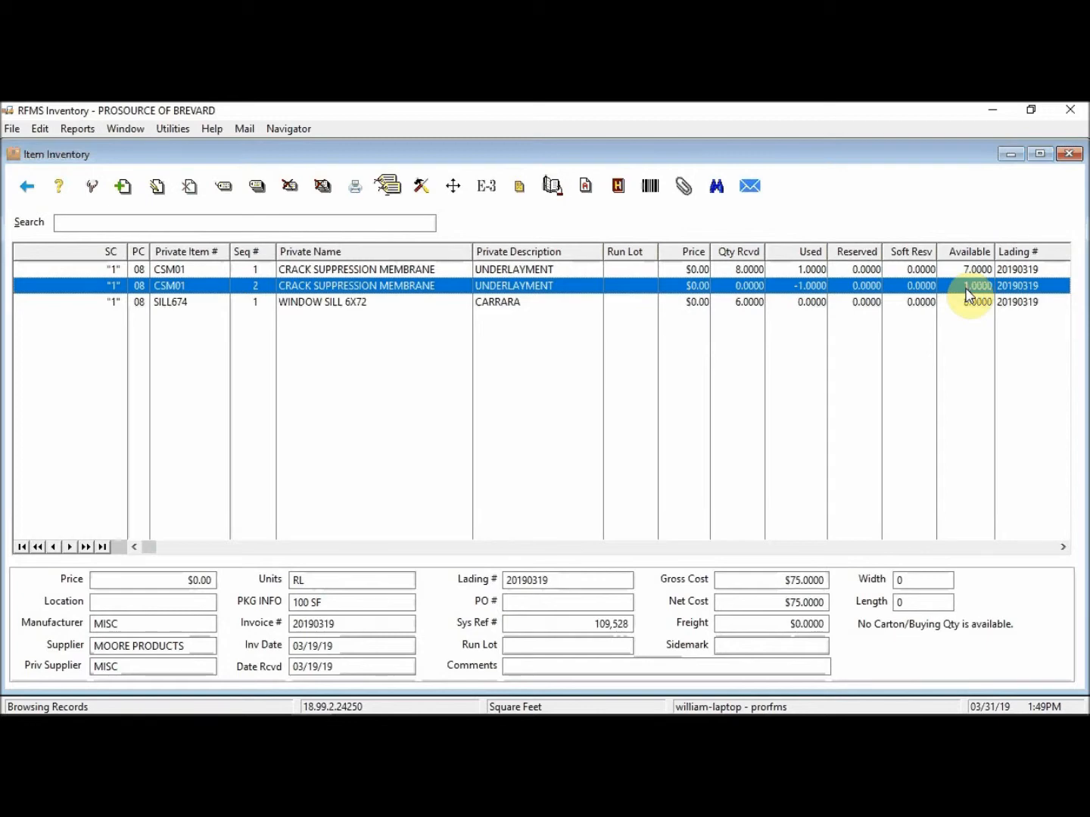
double_click(969, 292)
text(****)
key(Return)
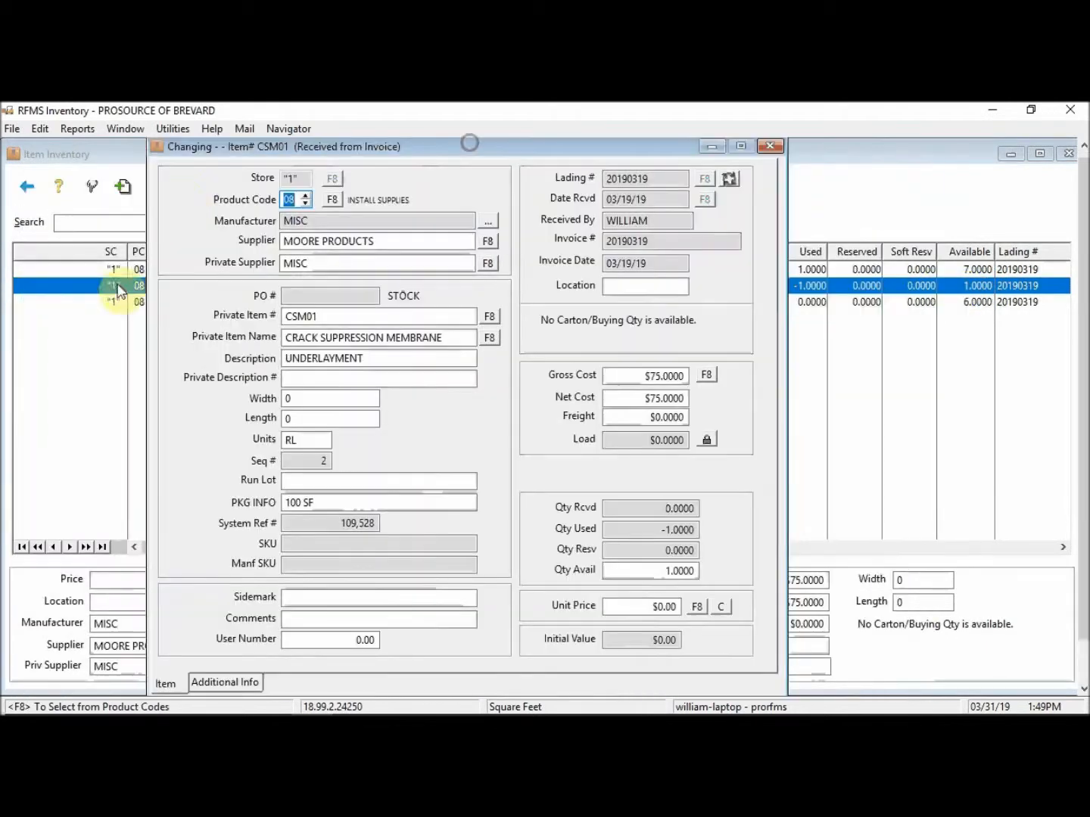
click(629, 378)
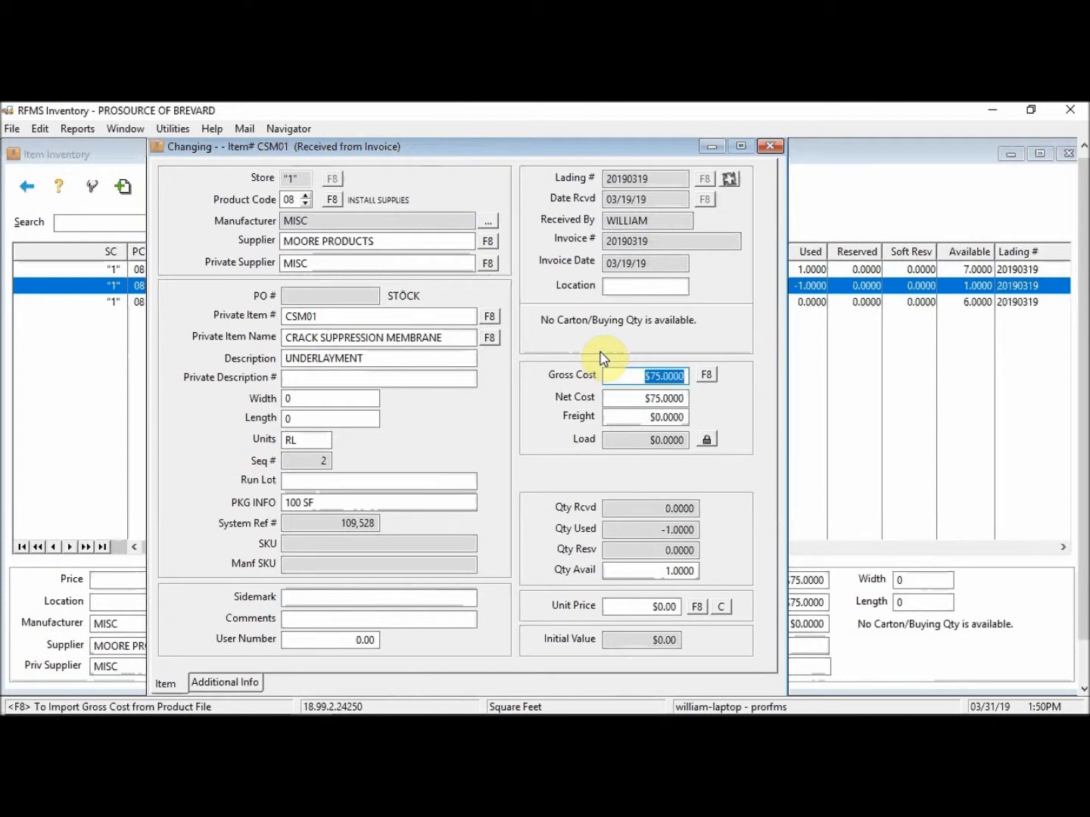
text(.75)
key(Tab)
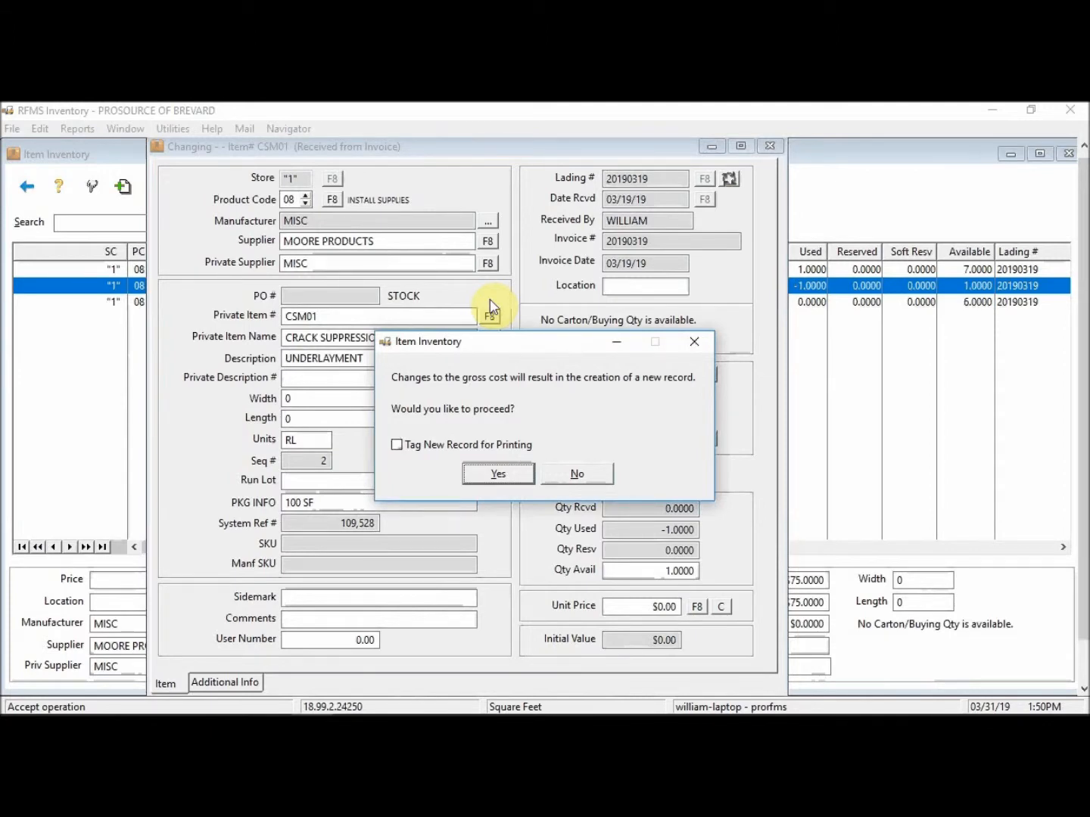
click(504, 478)
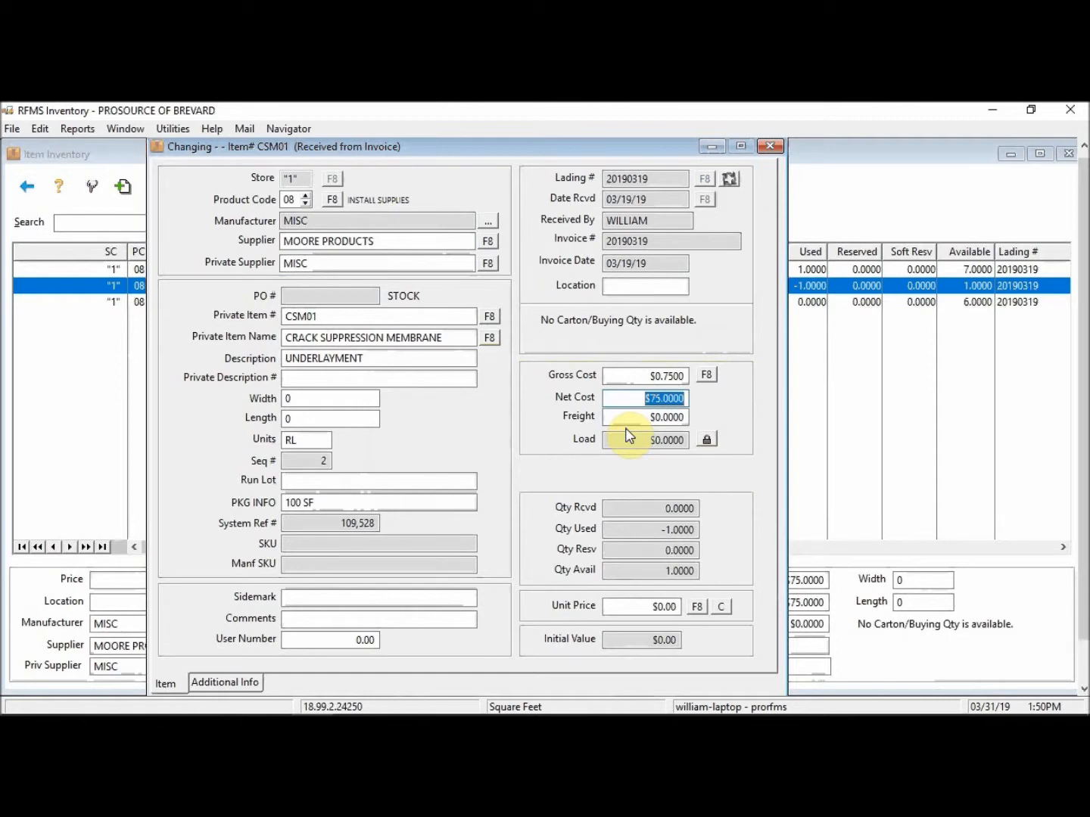
key(Tab)
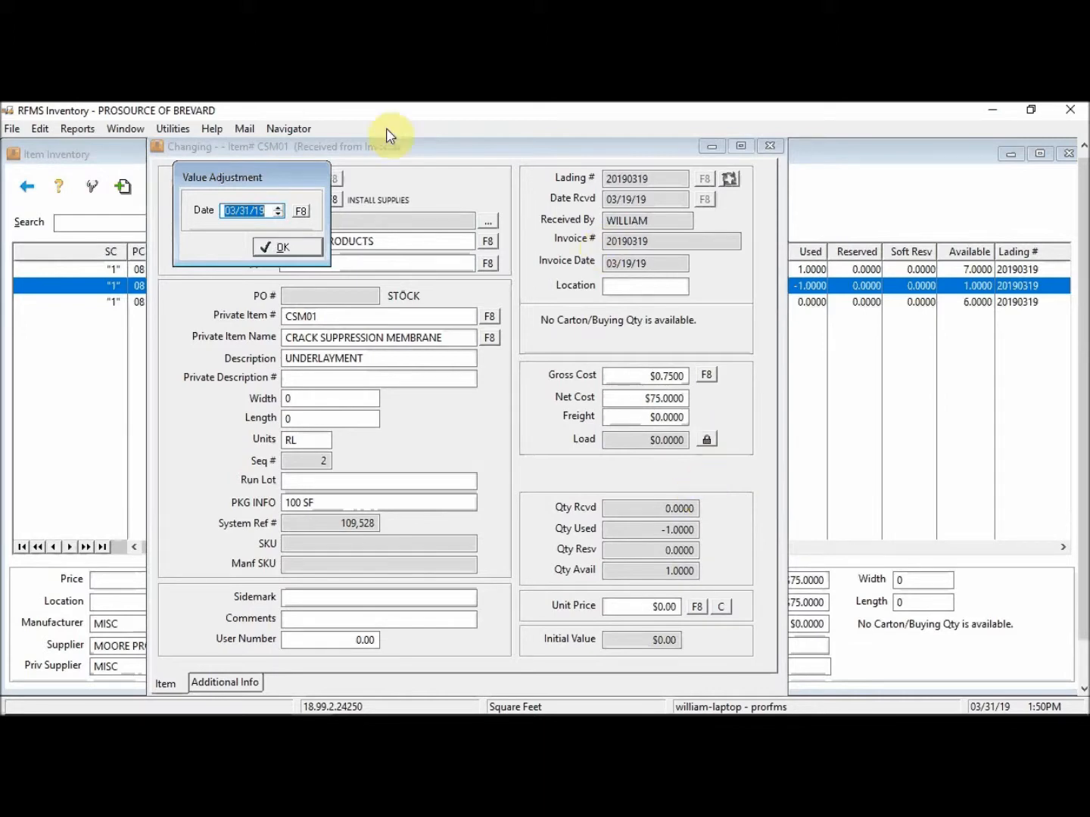
click(282, 249)
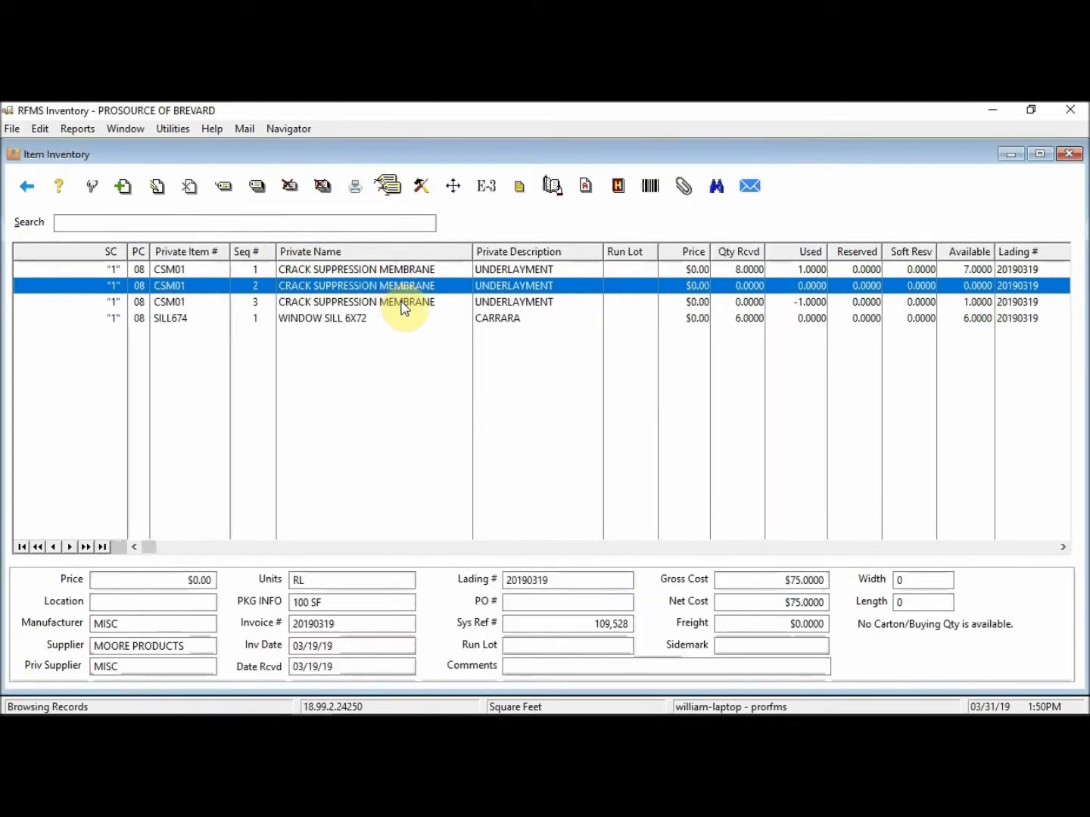
Step: Edit the CSM01 Seq 3 record, changing its description to 'PARTIAL ROLL' and units to SF
click(405, 305)
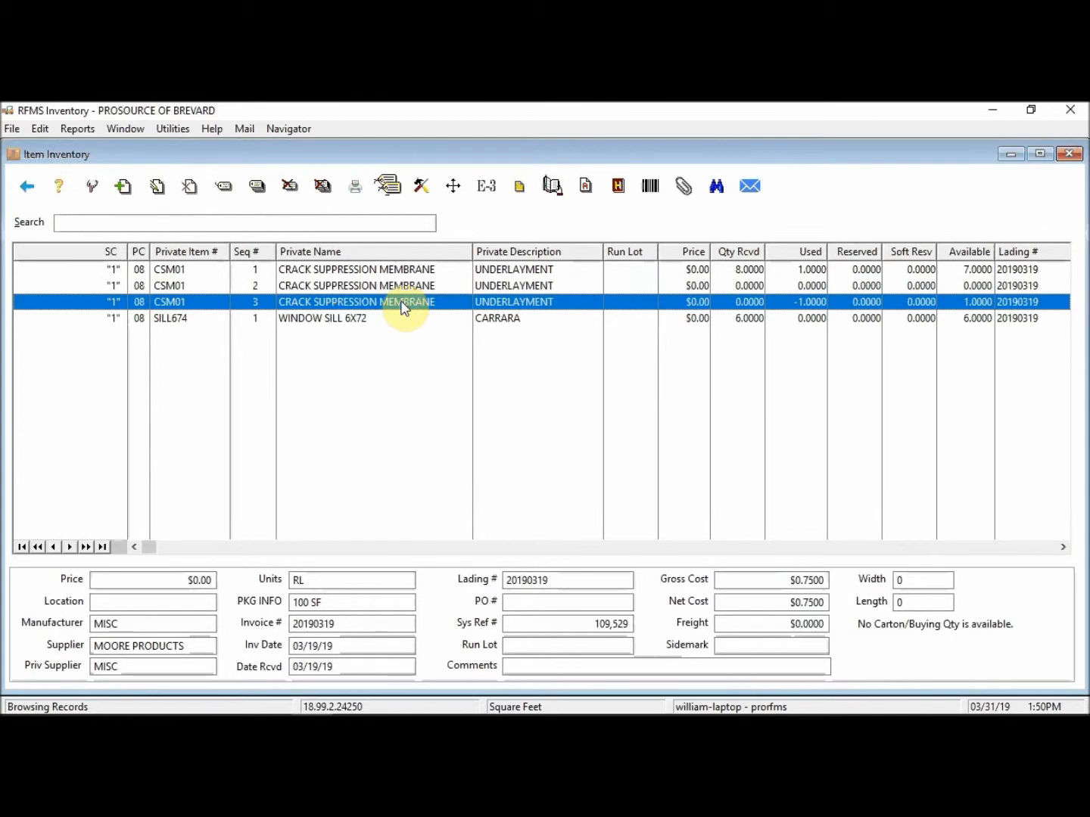
key(super+plus)
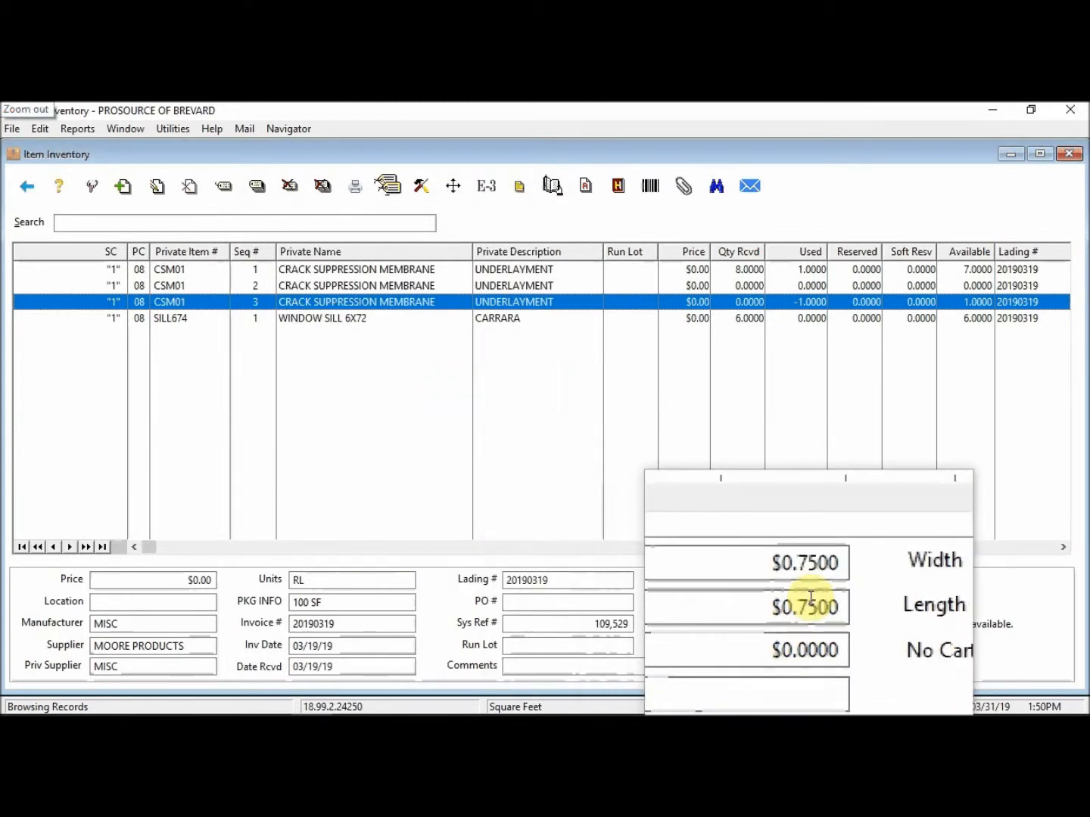
key(super+Escape)
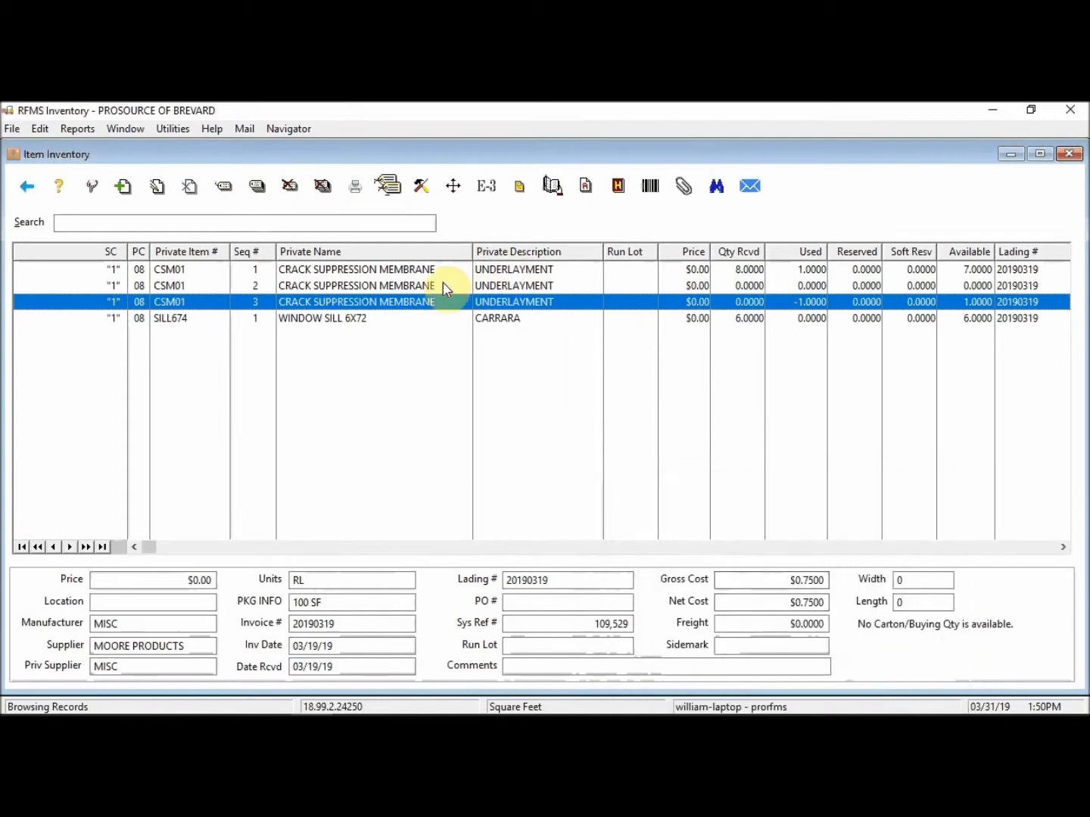
double_click(435, 303)
text(****)
key(Return)
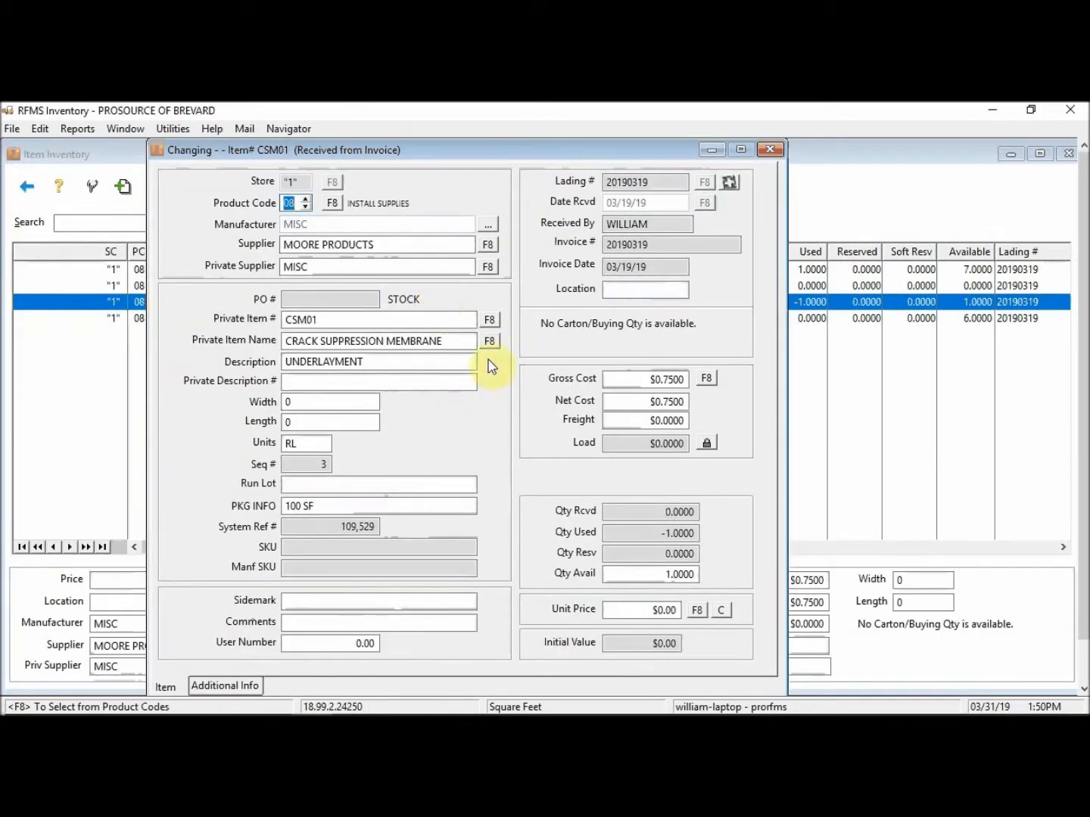
click(373, 361)
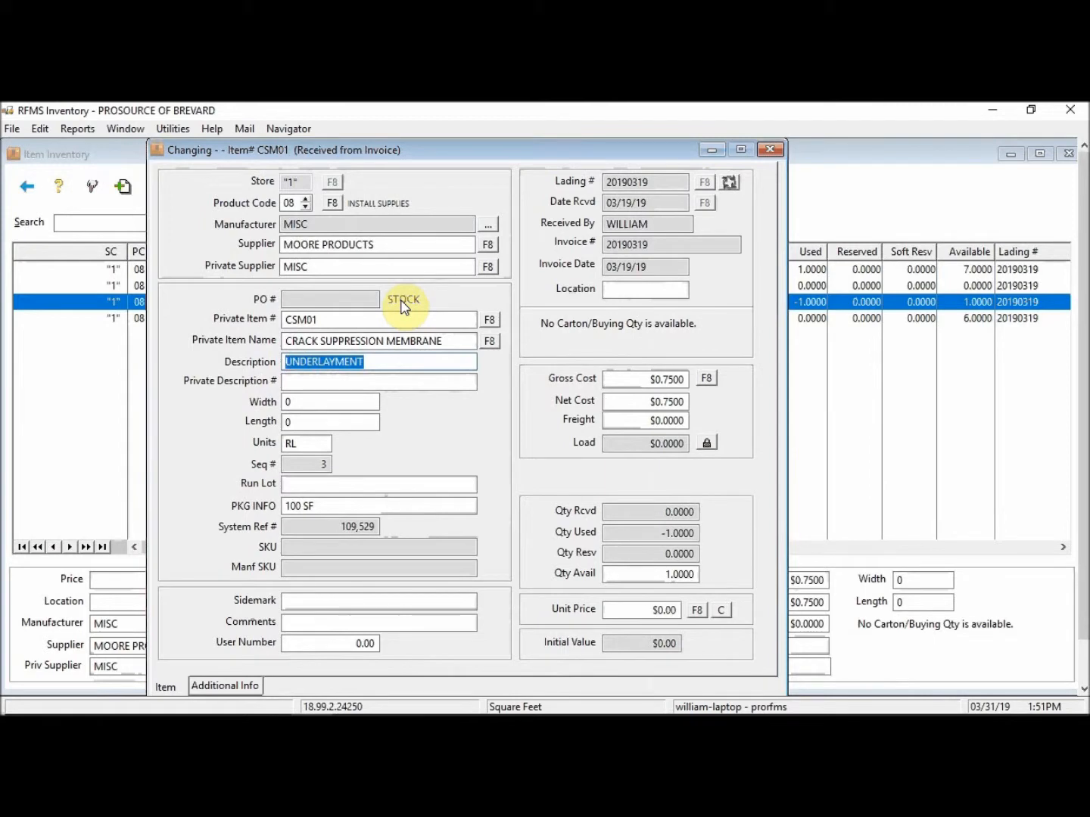
text(PARTIAL ROLL)
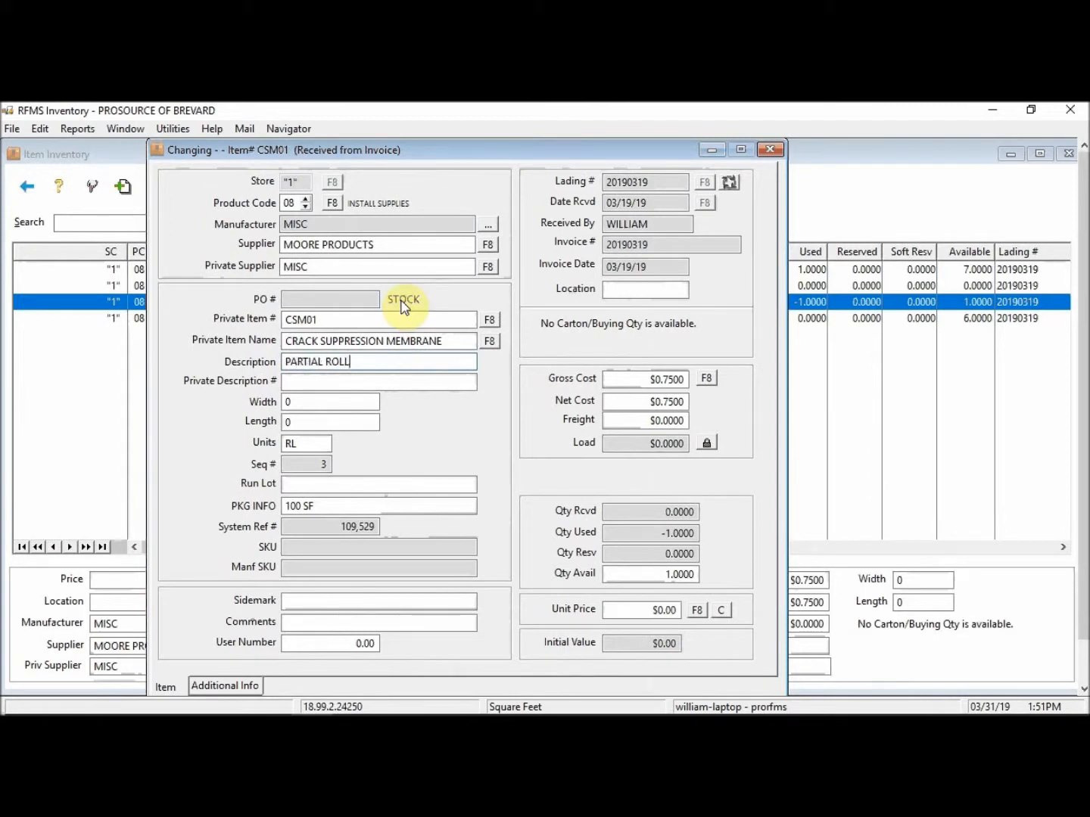
key(Tab)
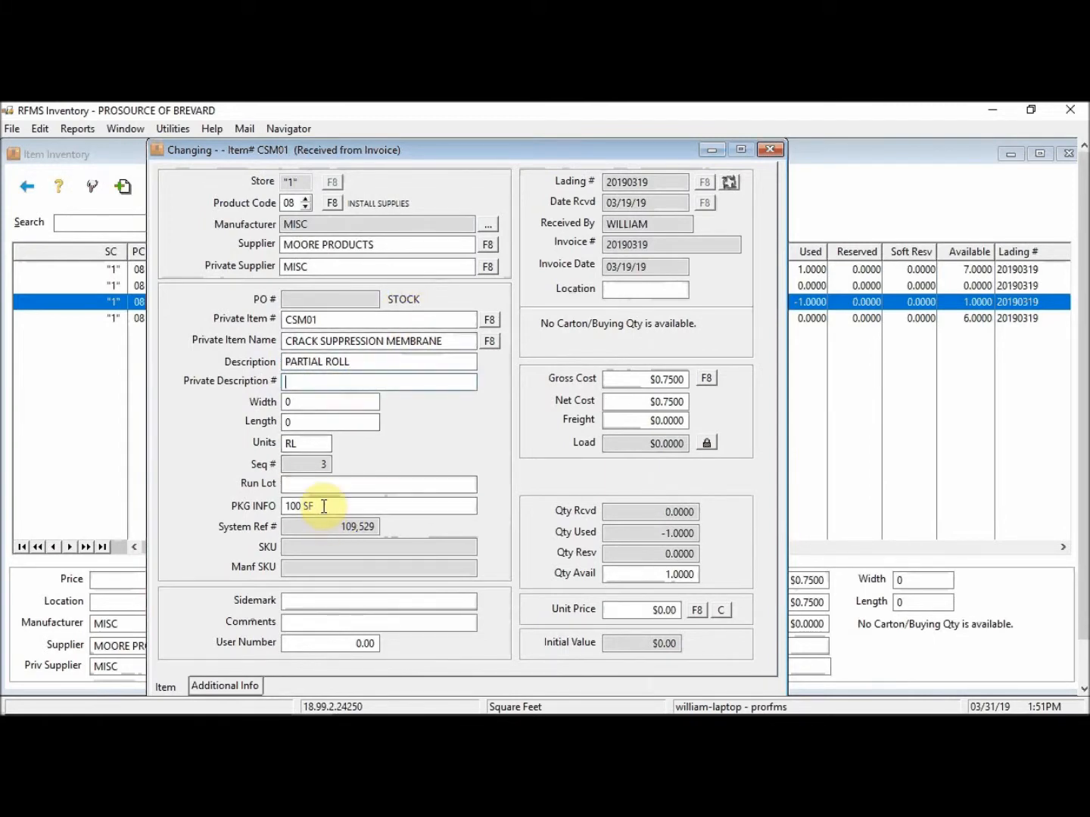
double_click(312, 443)
text(SF)
key(Tab)
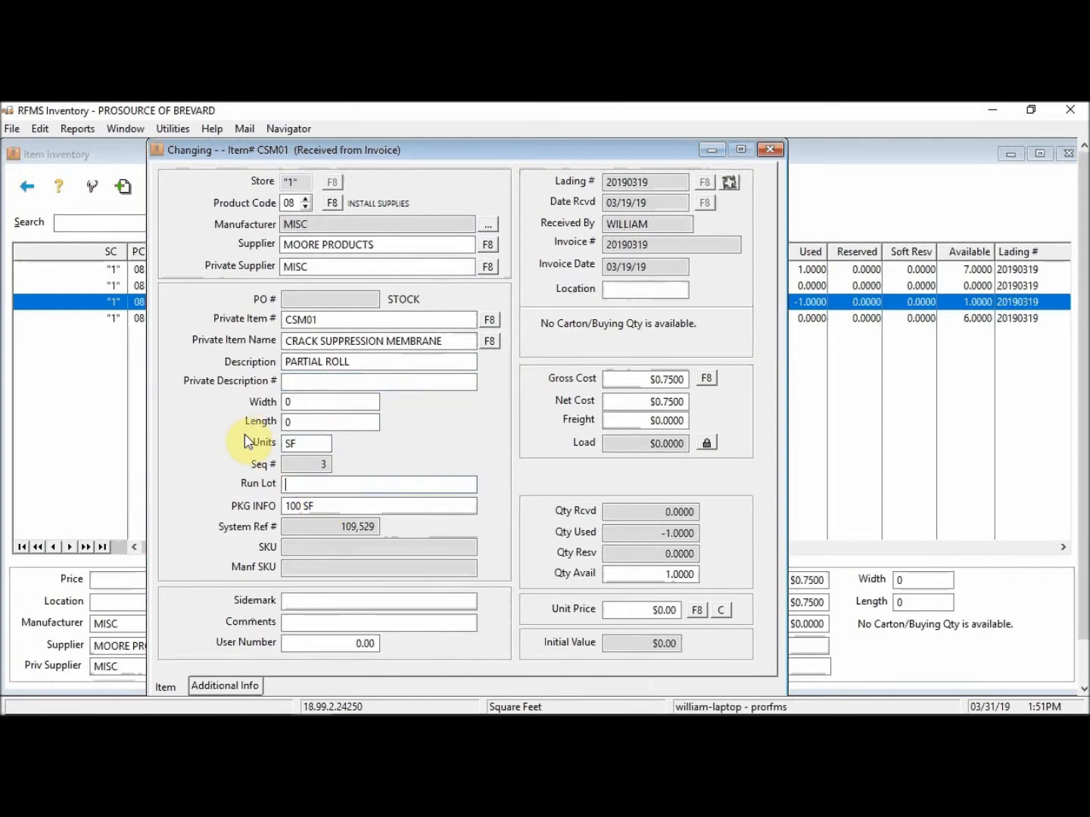
Step: Set the available quantity to 100 and save the record through the value adjustment
click(640, 575)
text(1)
key(Tab)
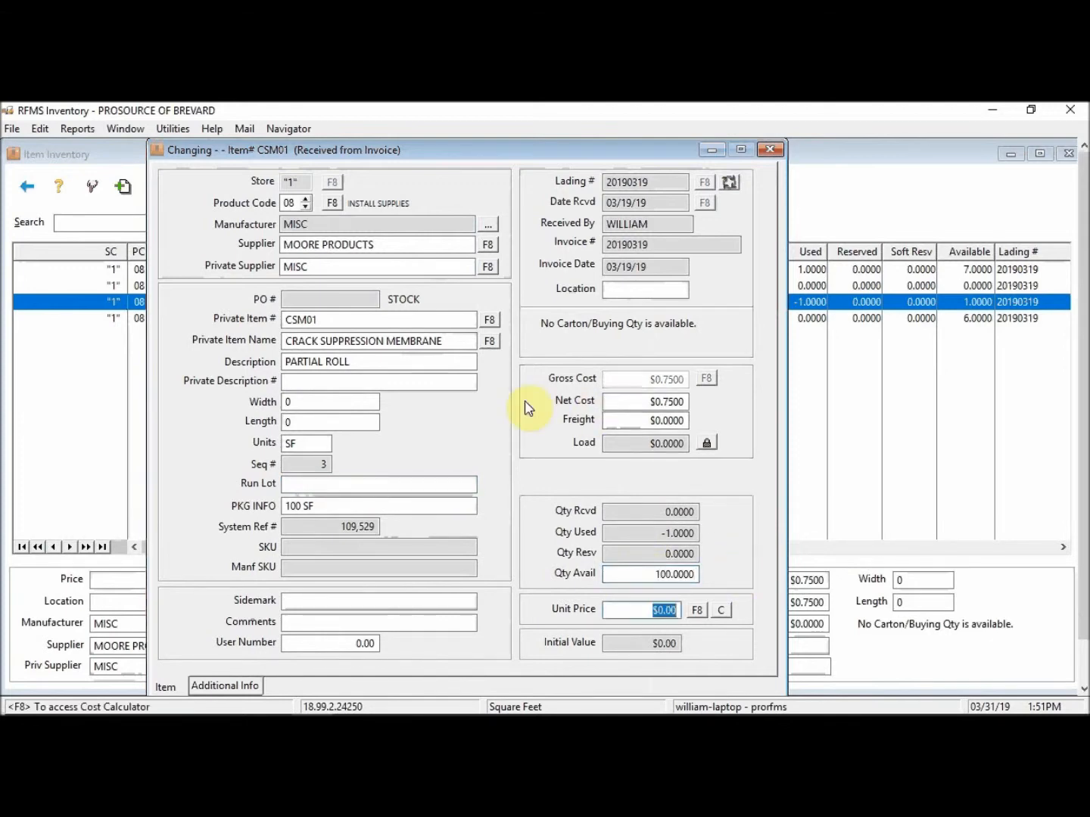
key(Tab)
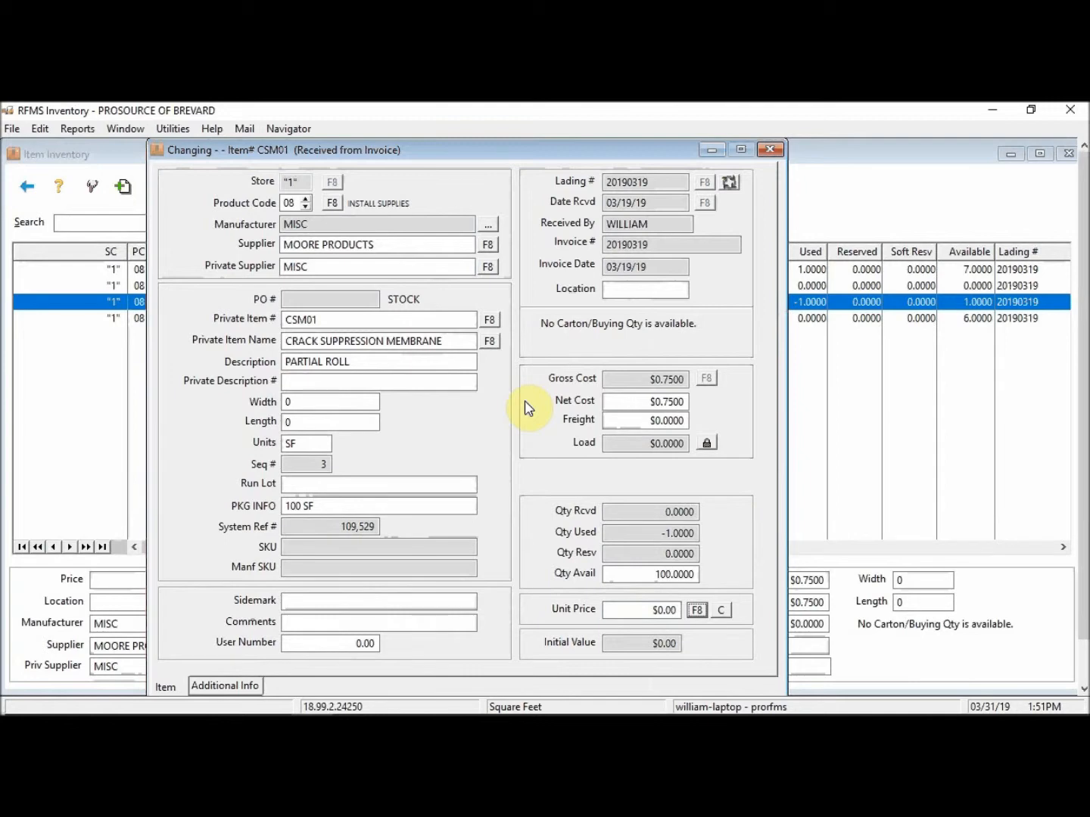
click(651, 399)
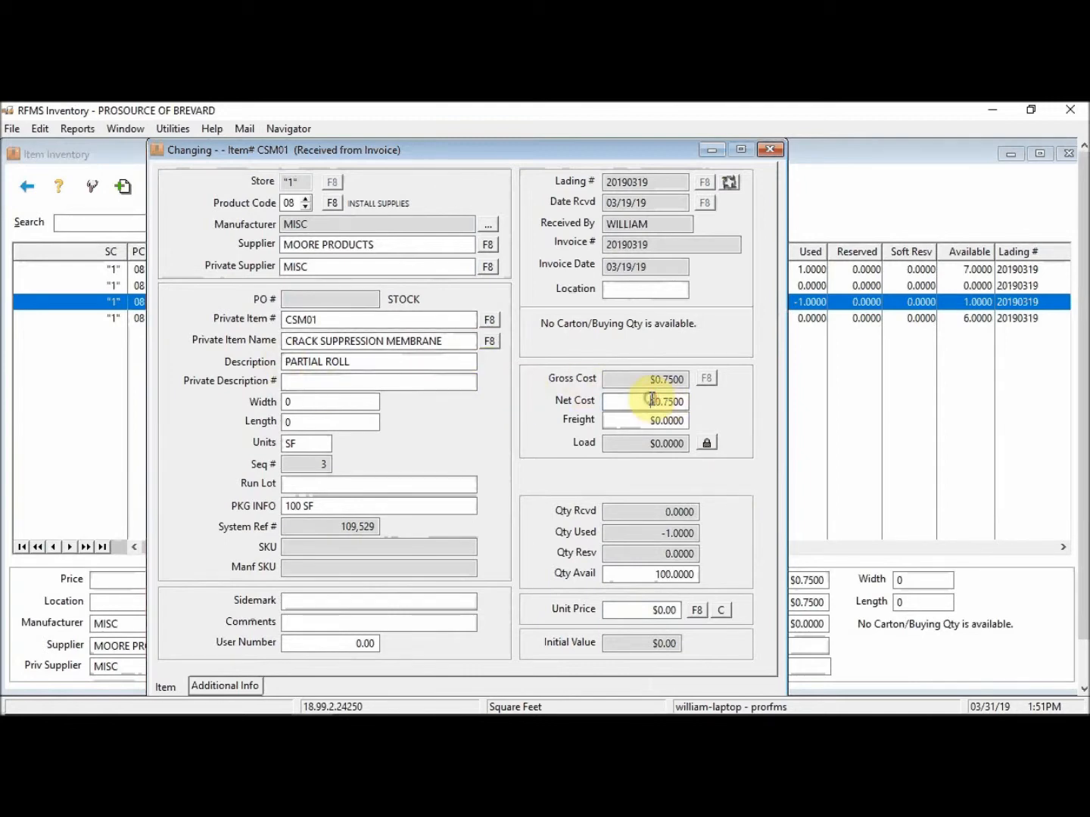
double_click(652, 399)
click(281, 249)
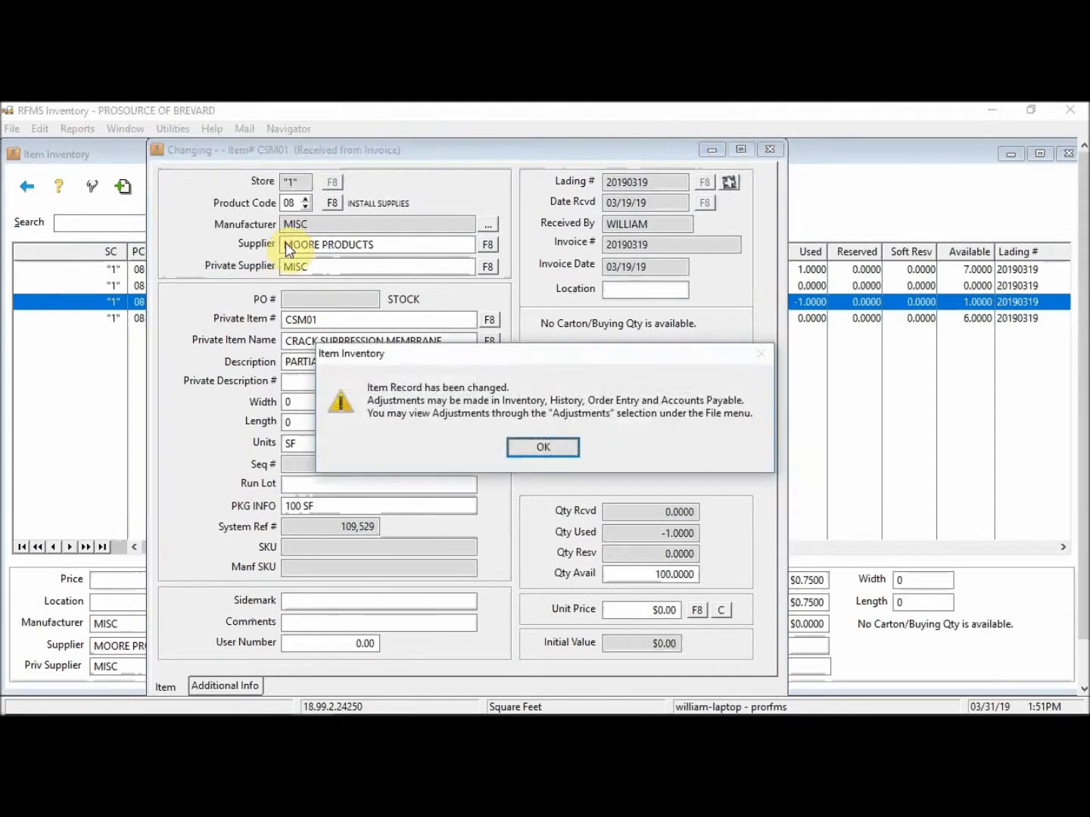
click(542, 446)
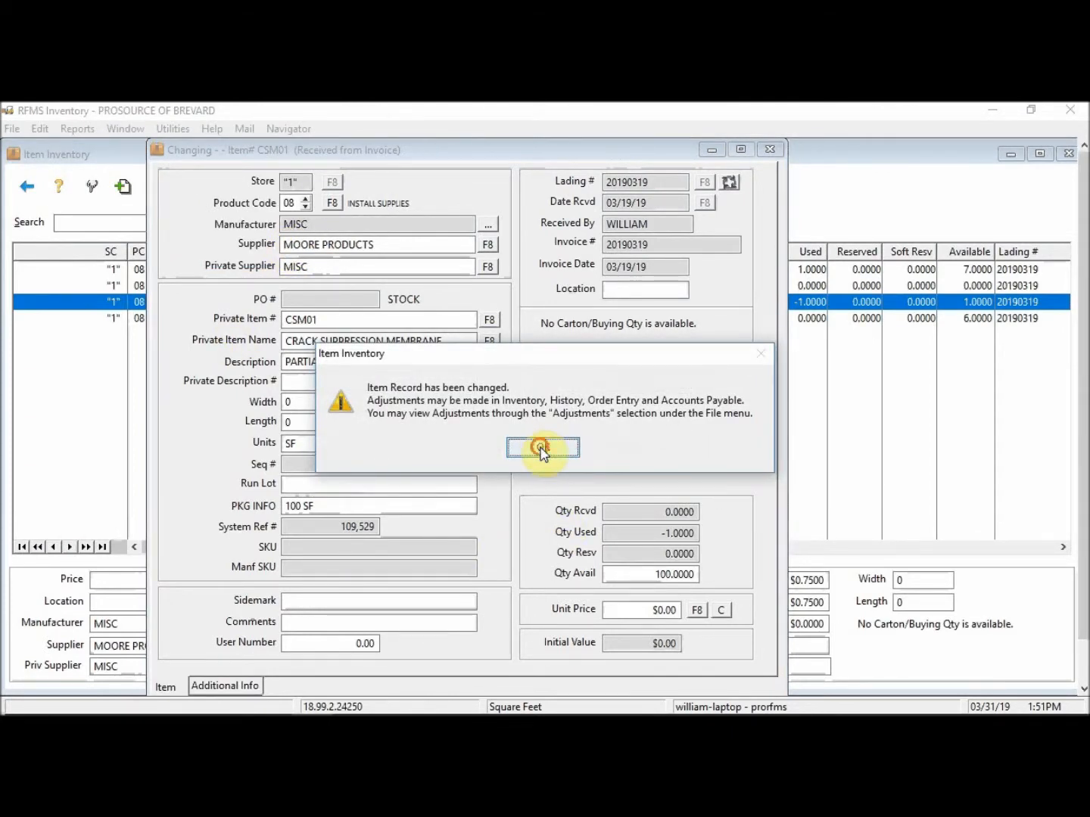
click(542, 449)
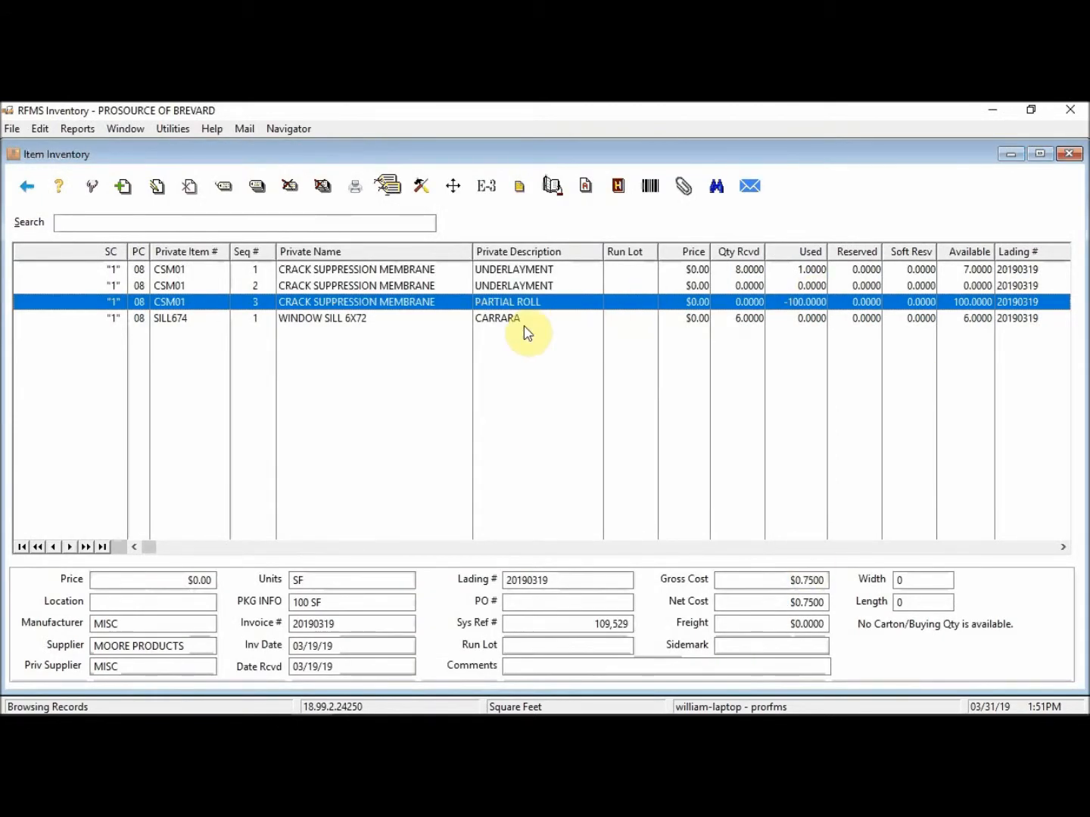
key(super+plus)
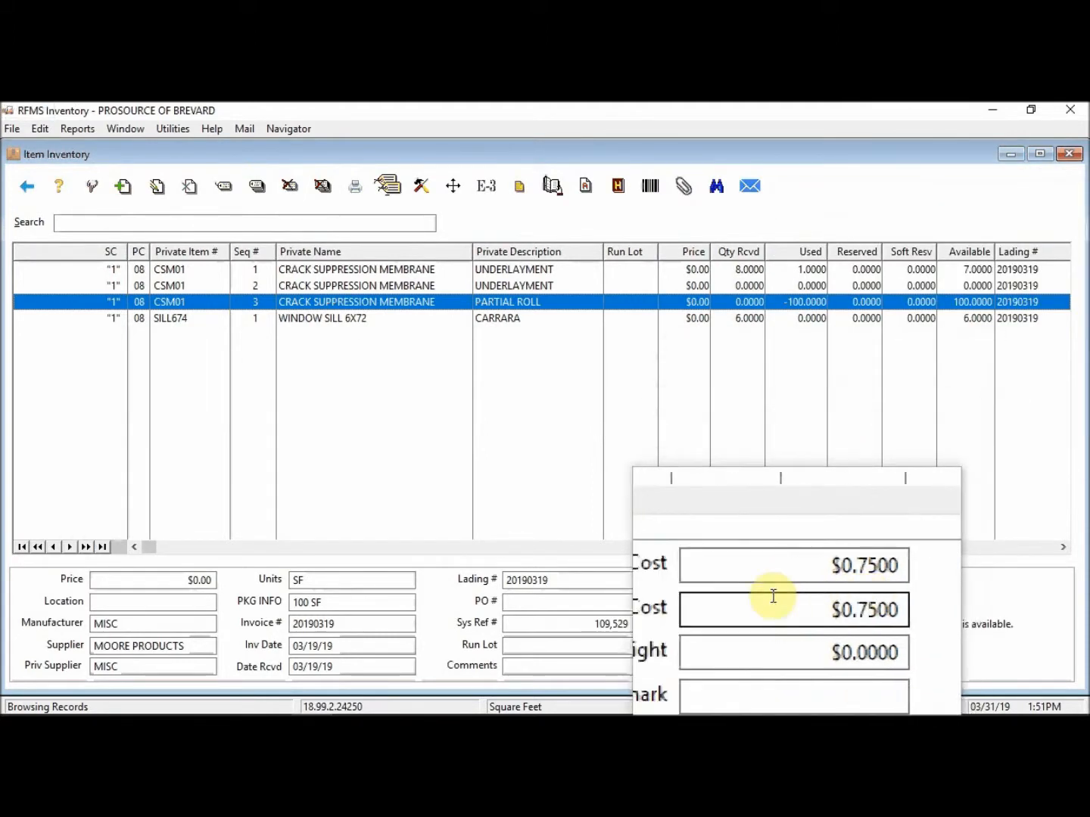
key(super+Escape)
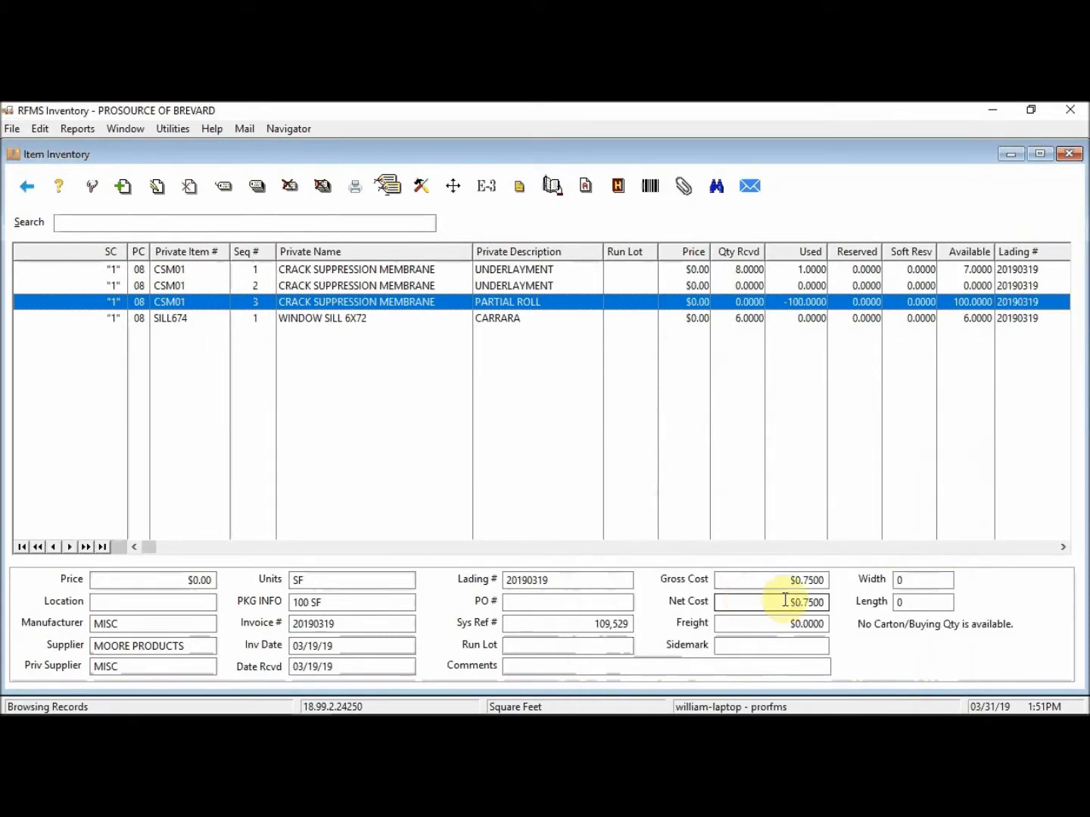
click(11, 129)
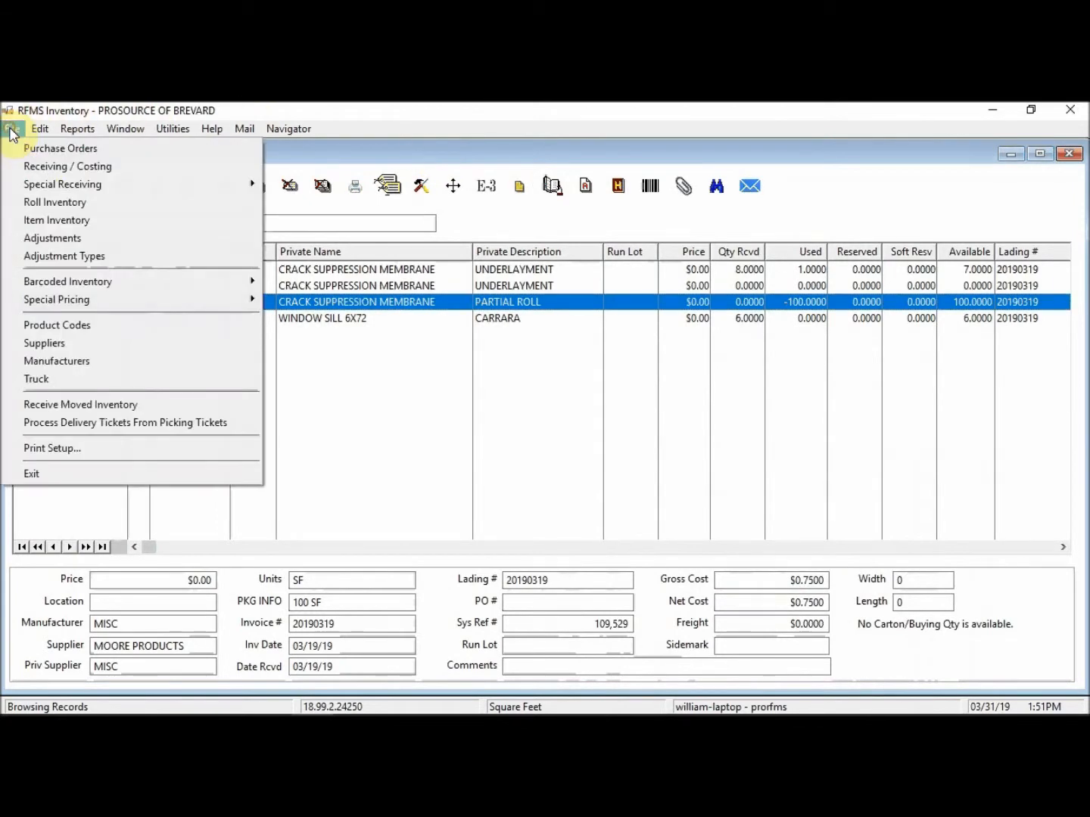
click(37, 237)
text(***)
key(Return)
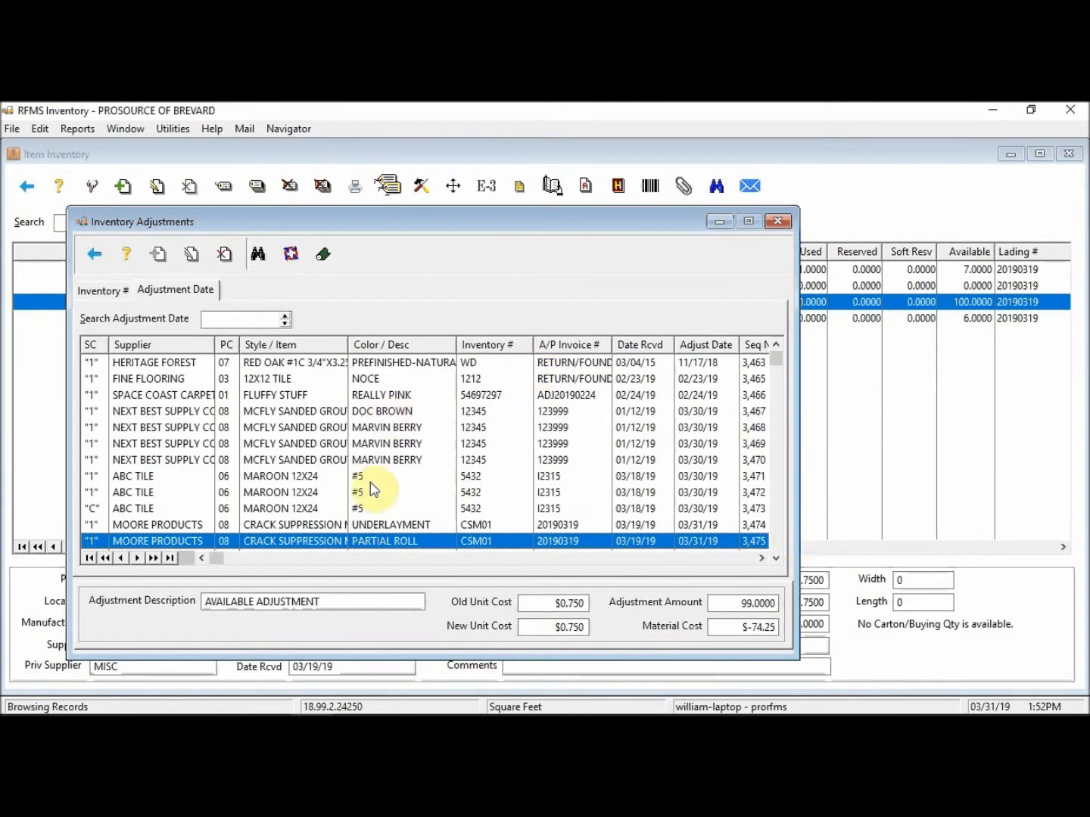
click(568, 527)
click(561, 541)
click(567, 526)
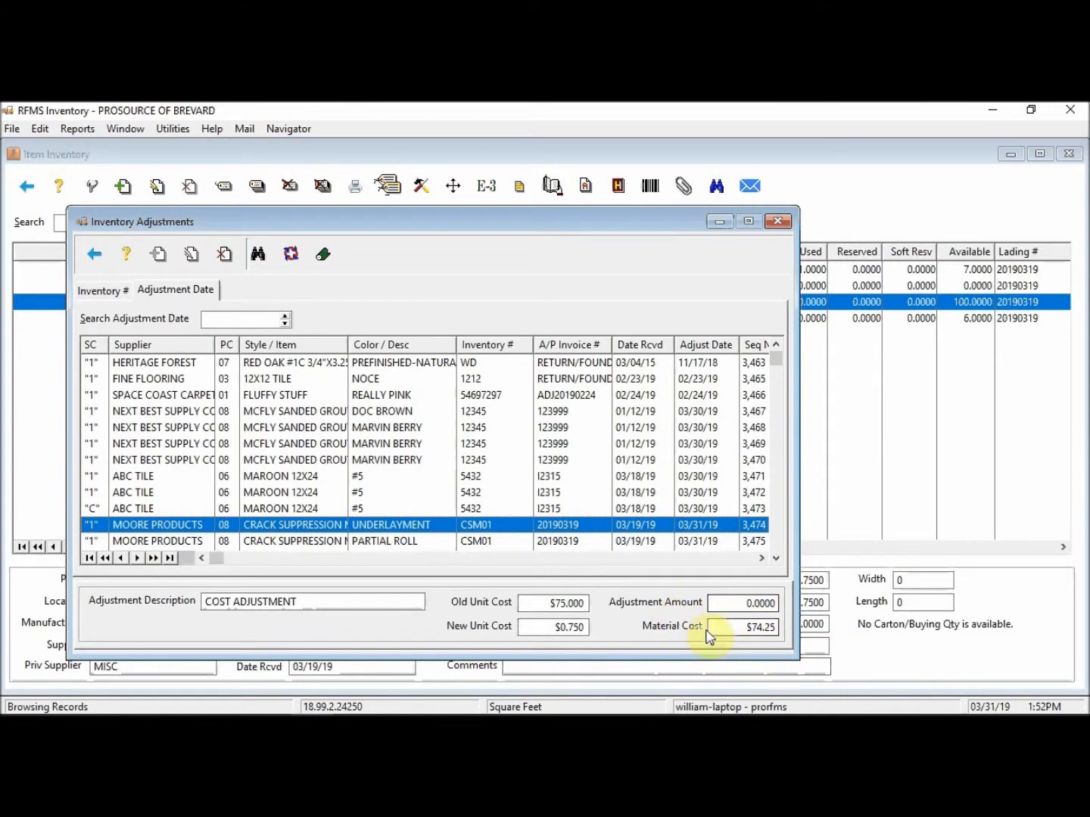
click(558, 541)
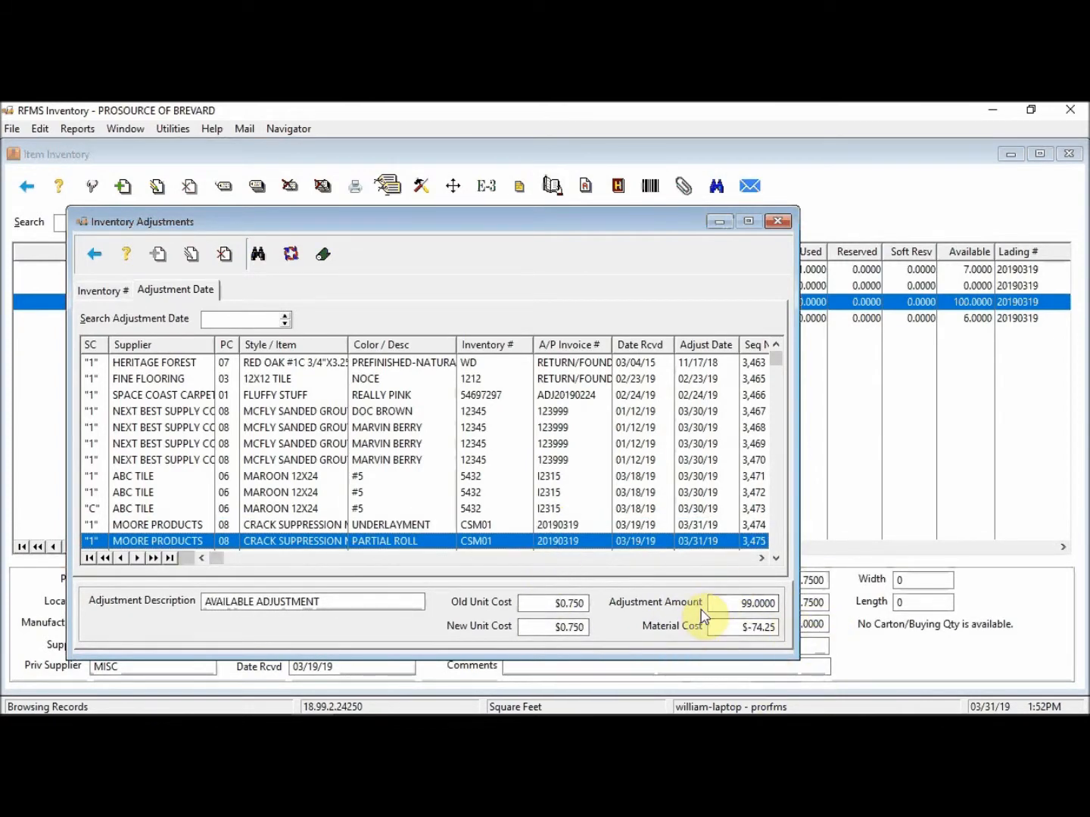
click(777, 221)
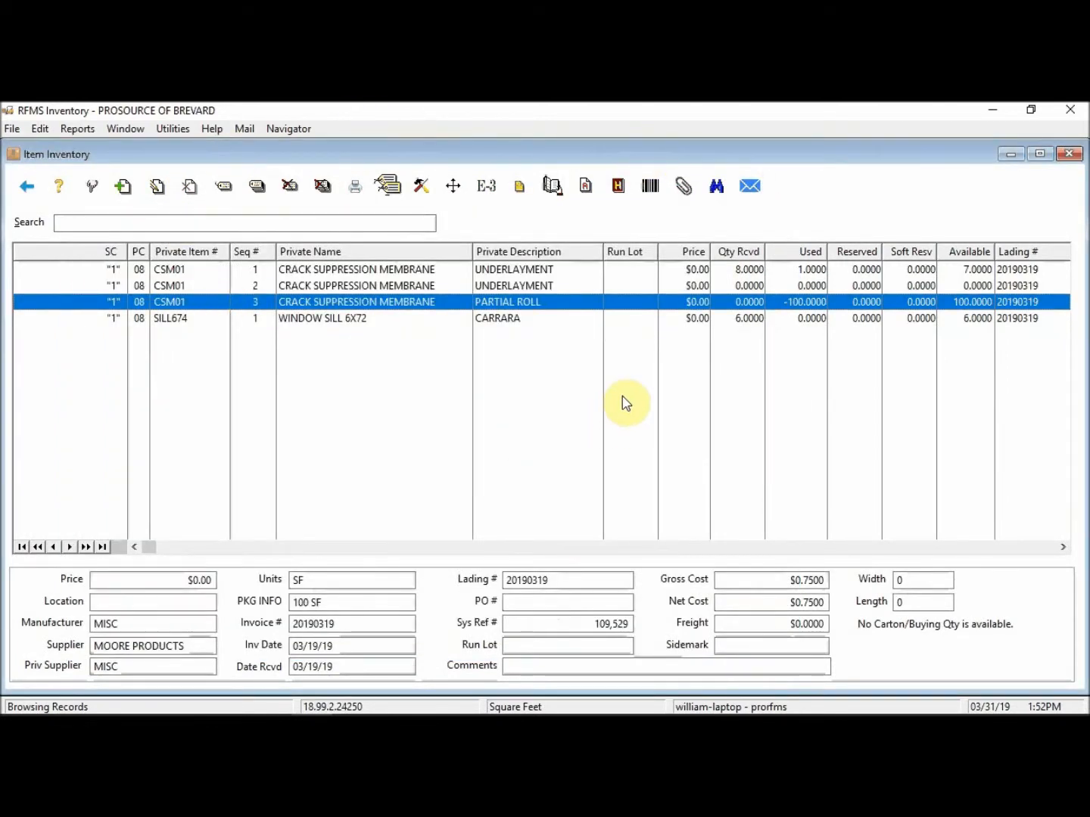
key(Down)
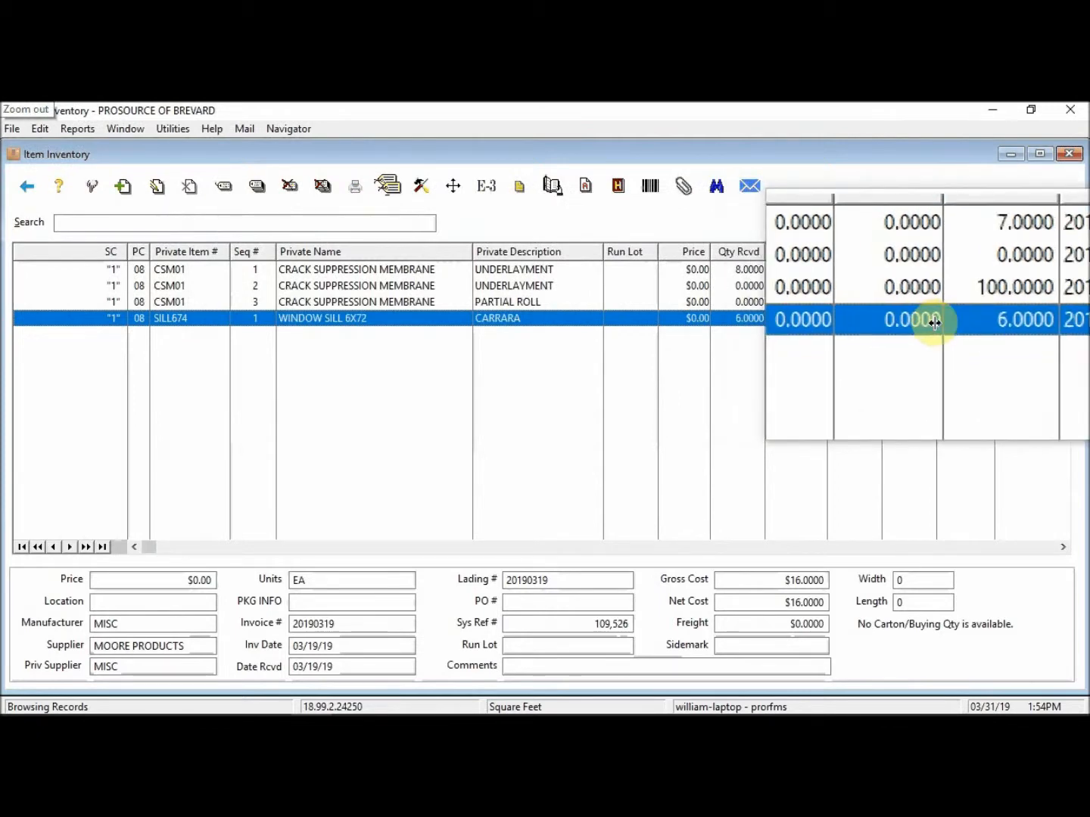
key(super+Escape)
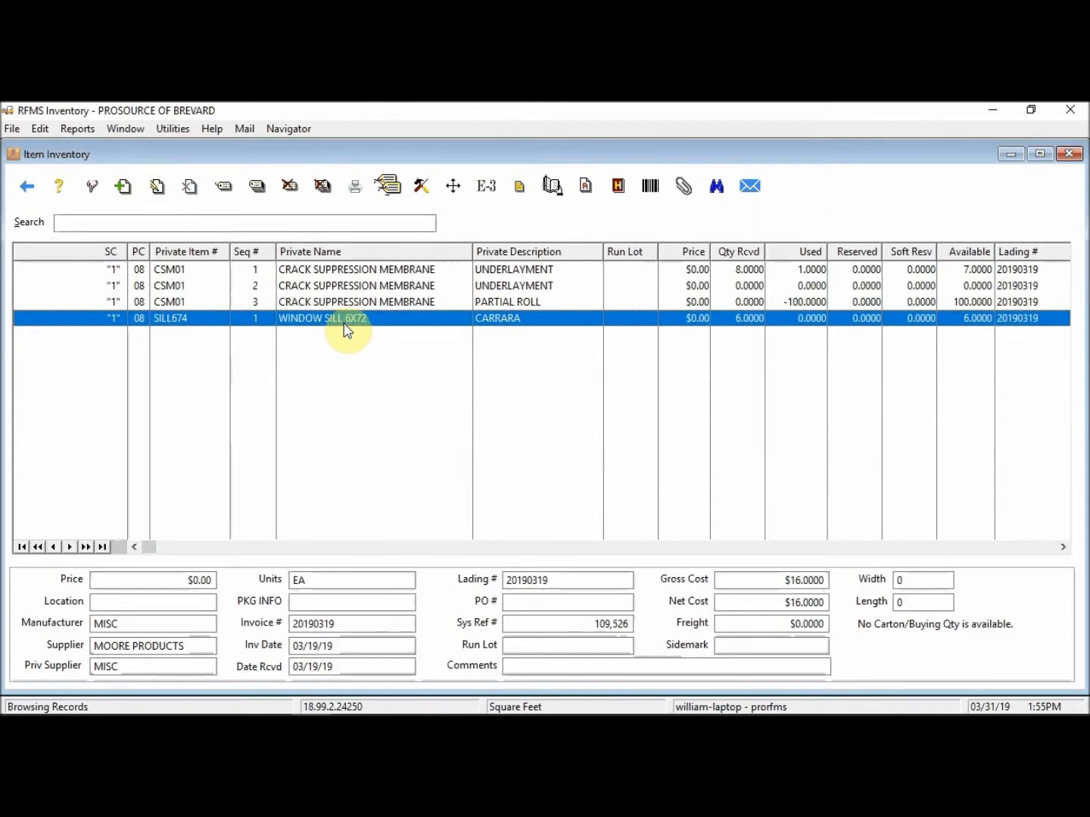
Step: Start a Return/Found Inventory receipt from MOORE PRODUCTS, invoice 03/31/19 due 04/15/19, and add a line
click(175, 130)
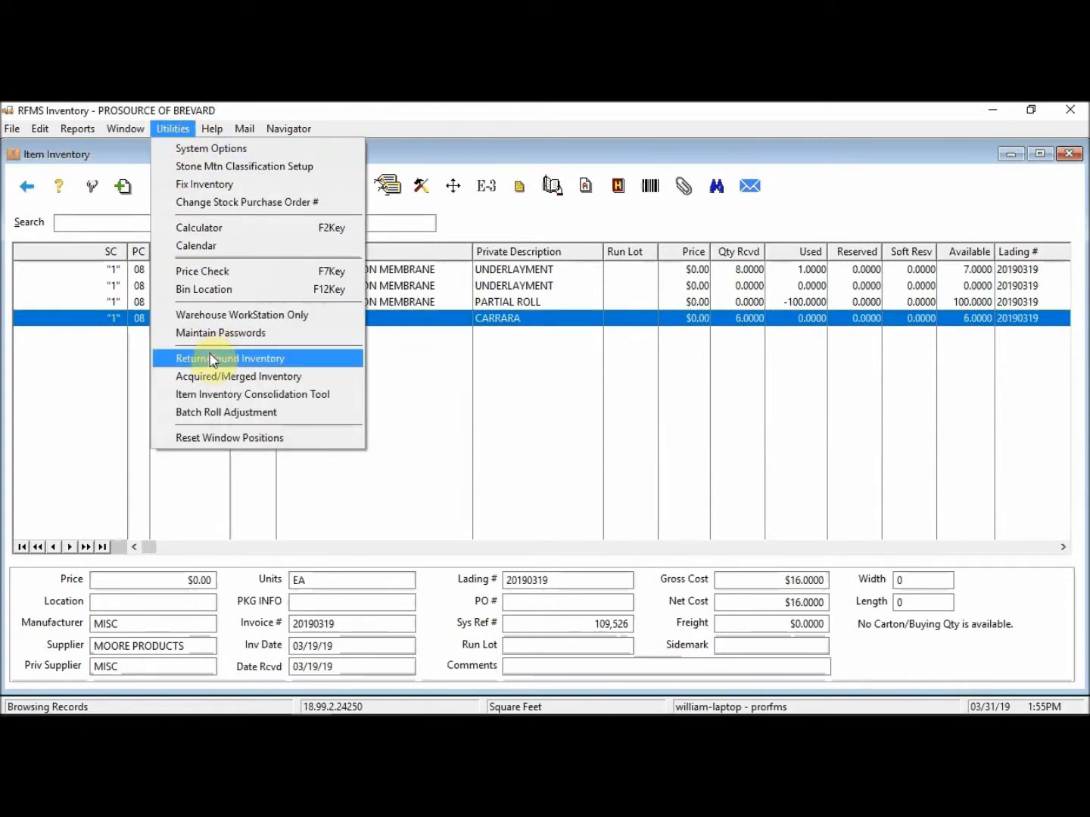
click(213, 363)
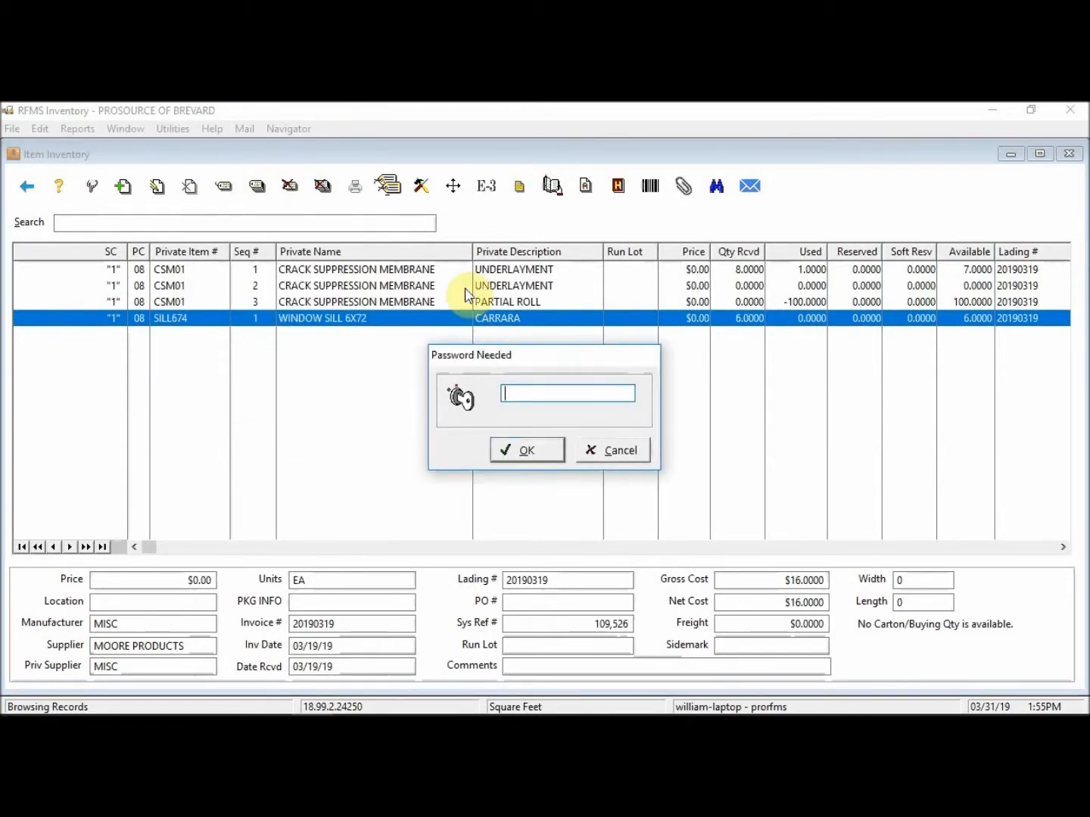
key(Return)
click(256, 275)
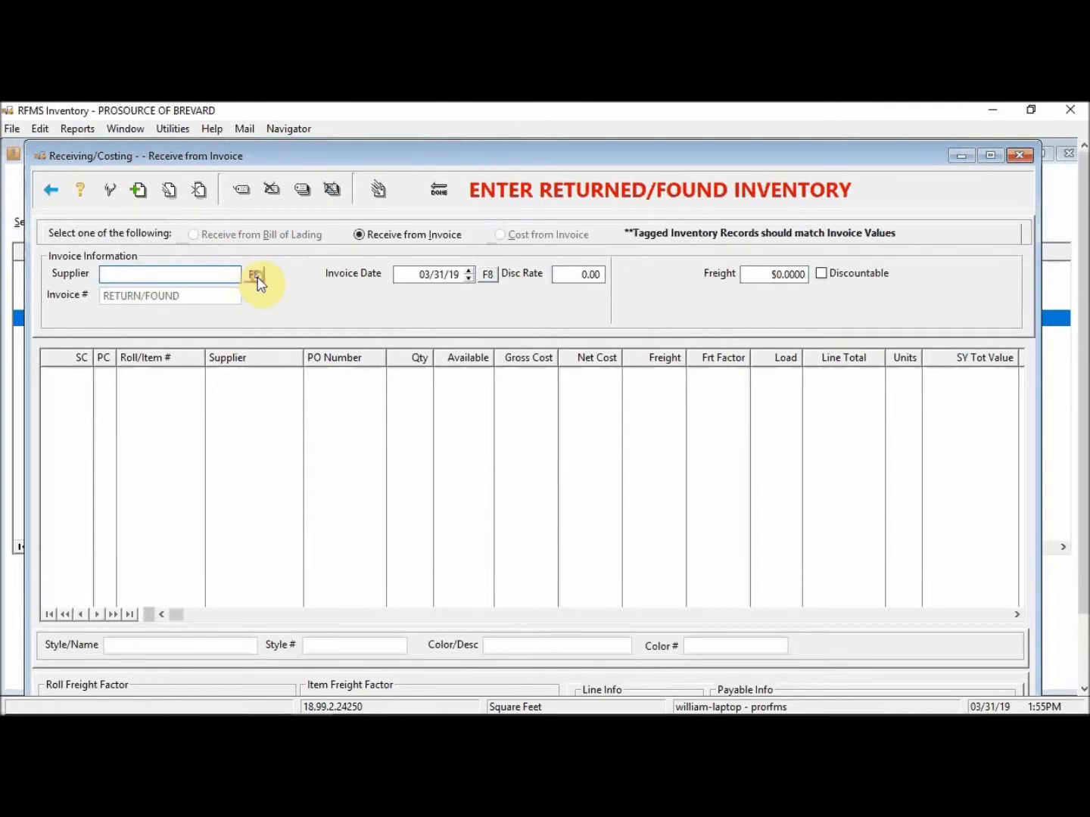
text(MOORE)
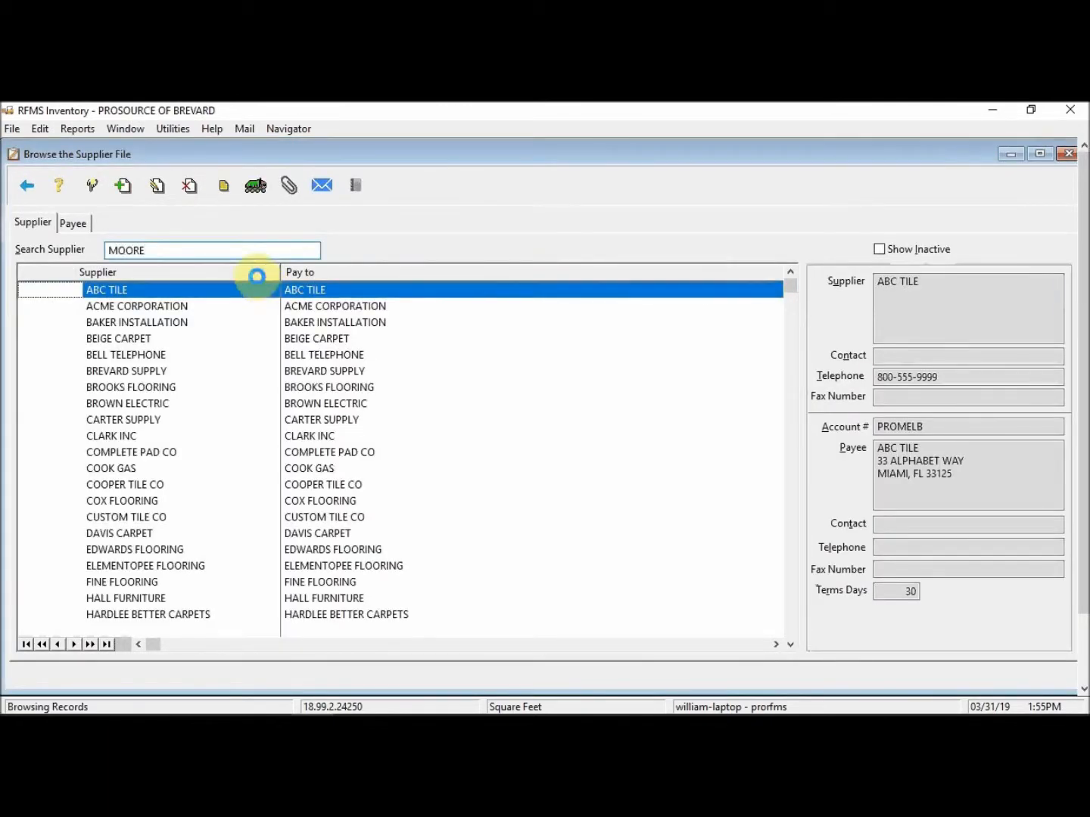
click(92, 186)
key(Tab)
key(Tab)
key(Tab)
key(Tab)
key(Tab)
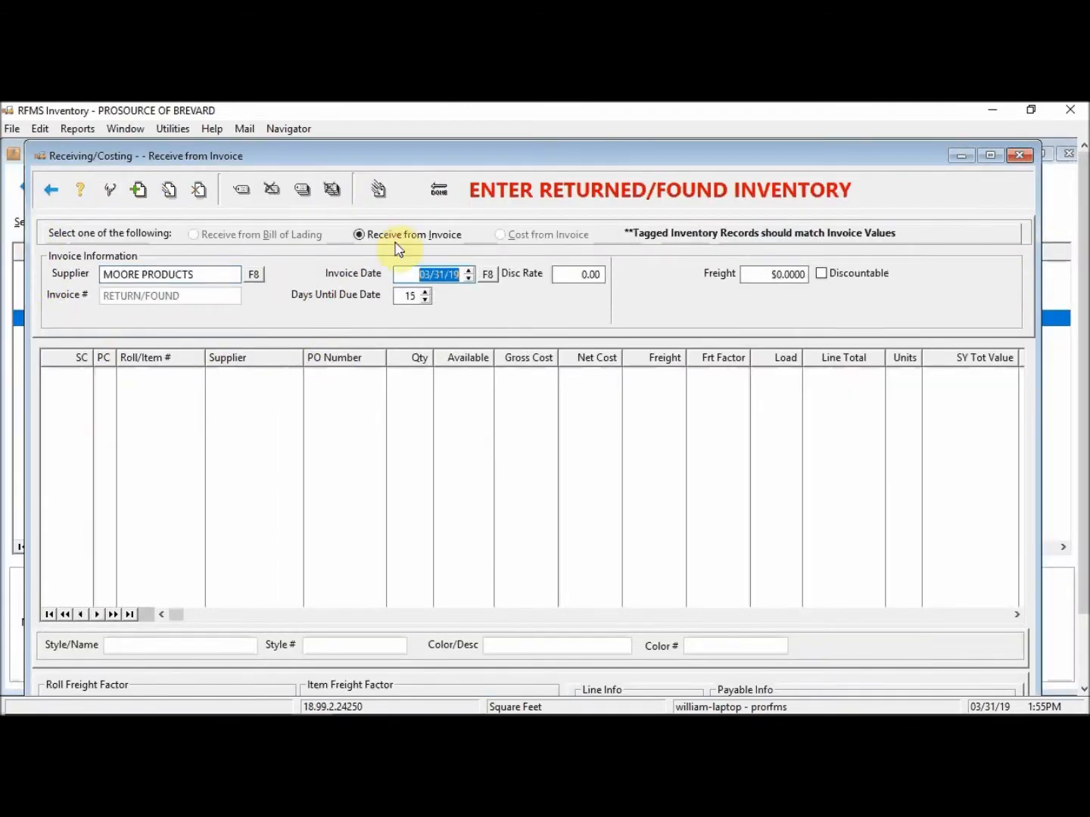
click(140, 189)
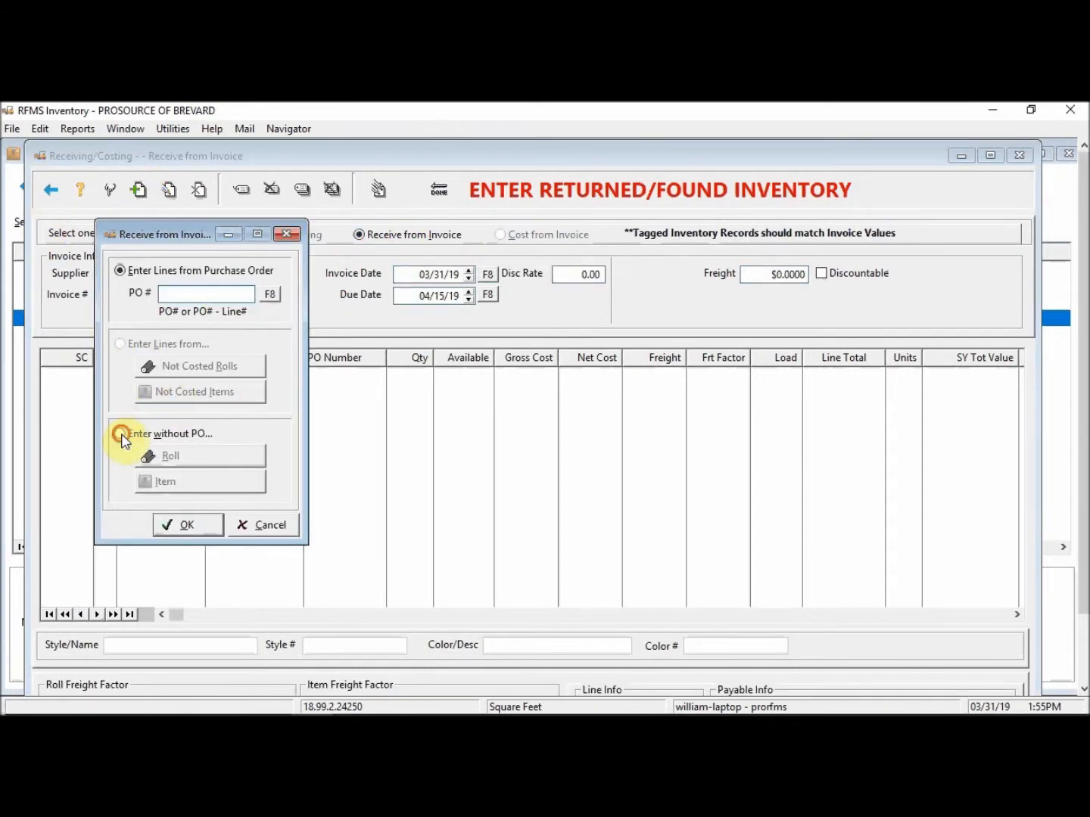
Step: Add a new item line without a PO and open it for editing
click(120, 434)
click(180, 486)
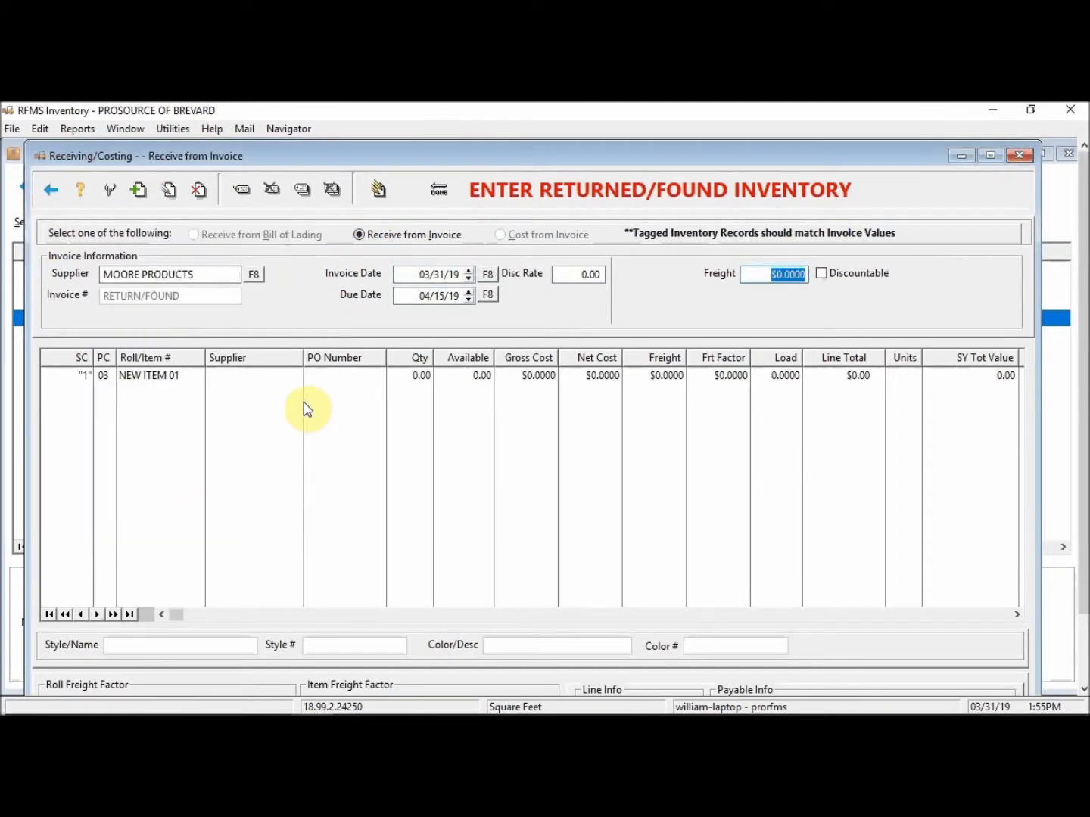
double_click(156, 378)
Step: Import product SILL636, WINDOW SILL 6X36, from the Products catalogue into the line
click(488, 341)
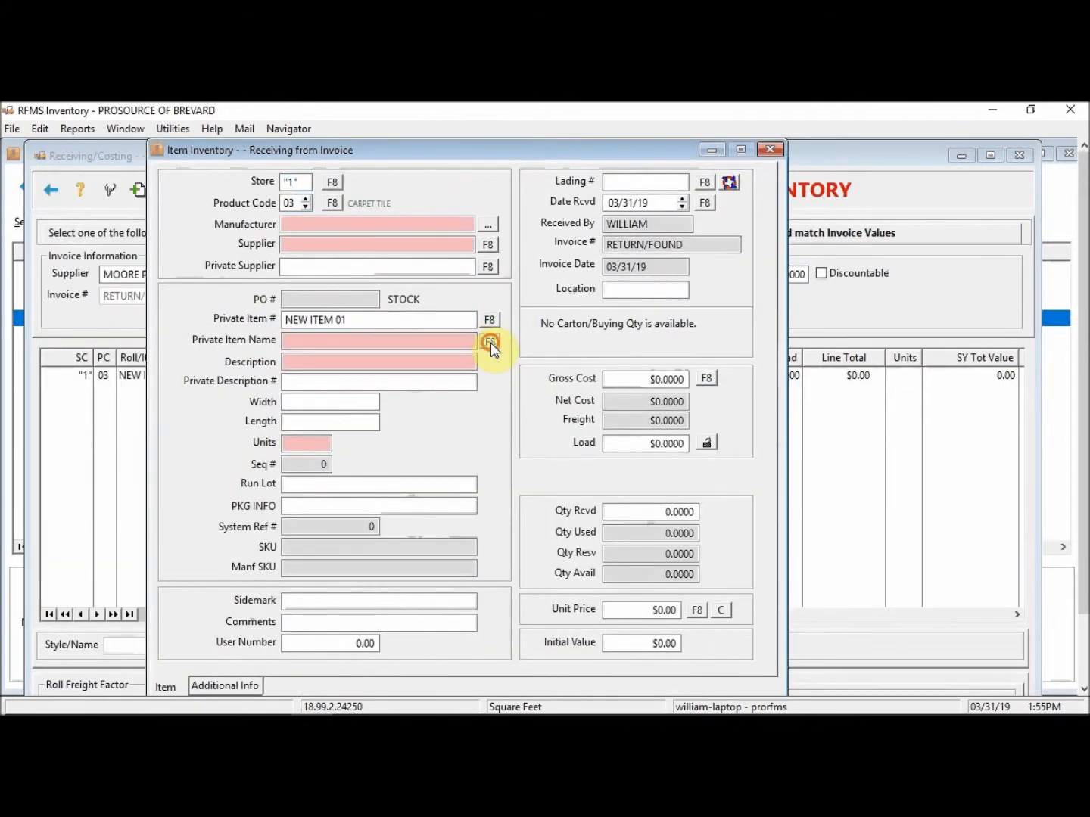
click(251, 207)
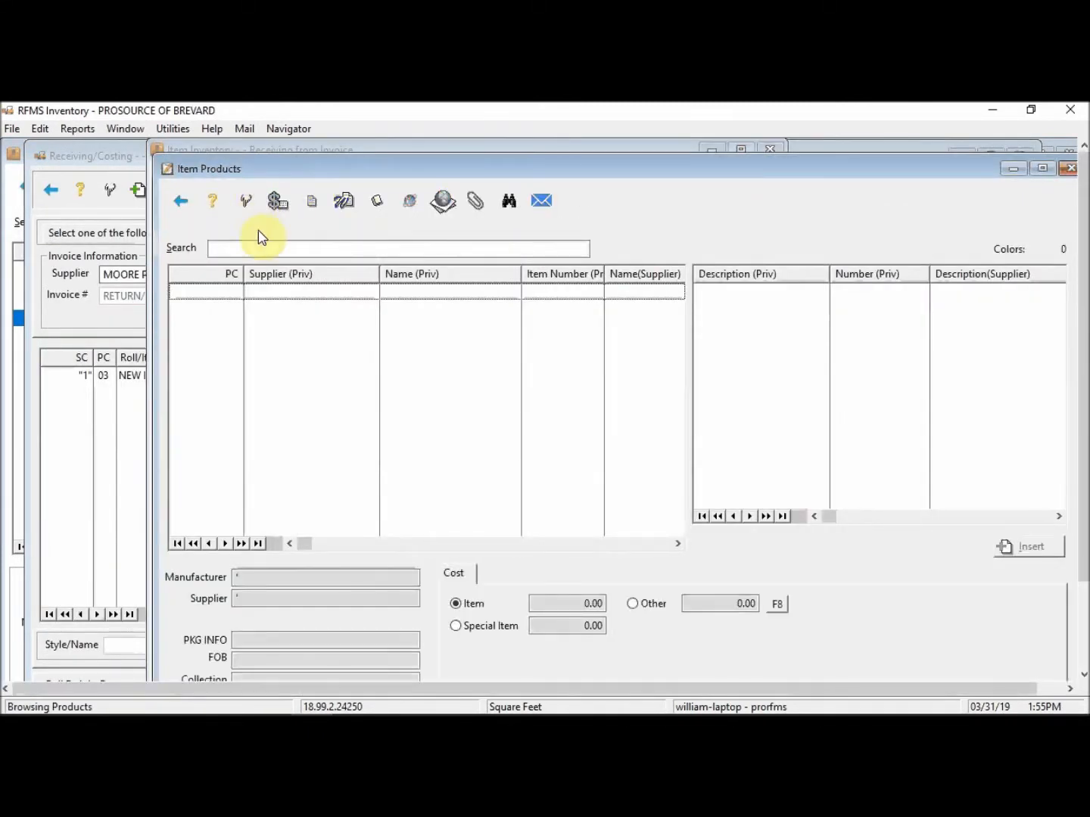
click(224, 252)
text(SILL636)
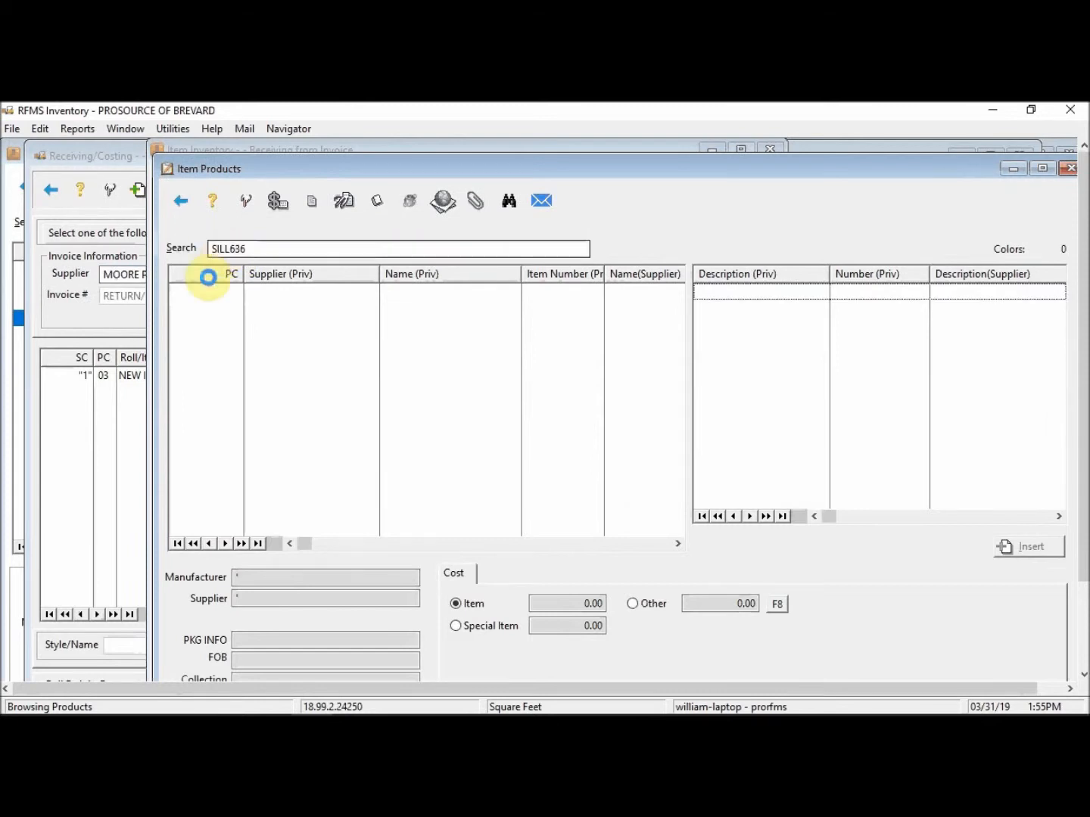
key(Return)
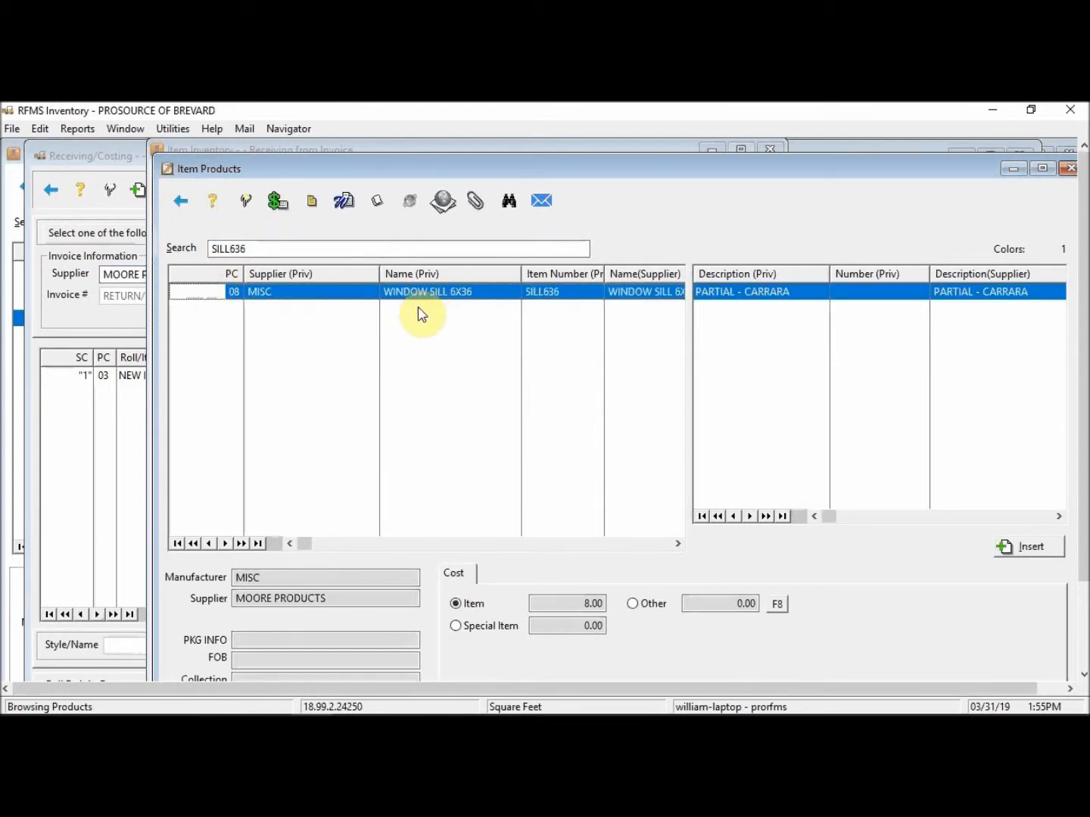
click(244, 201)
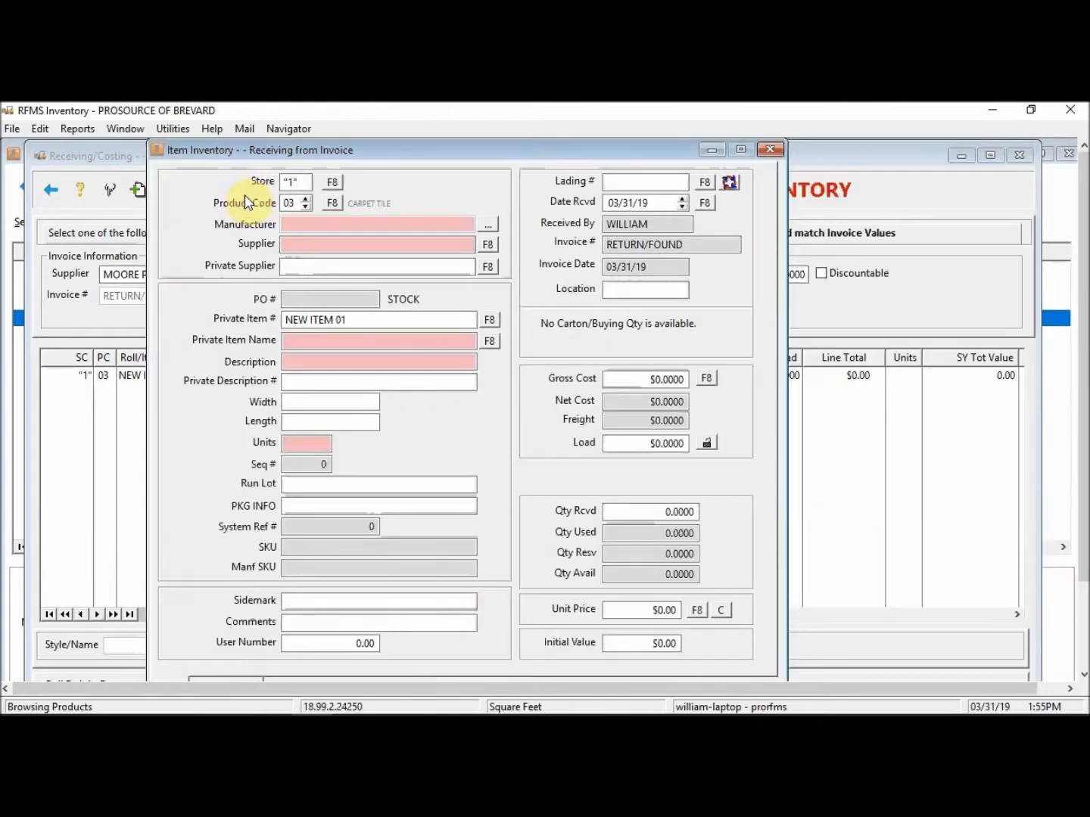
Step: Receive the SILL636 line dated 03/19/19 at $8 gross cost with quantity 2, and save it
click(623, 181)
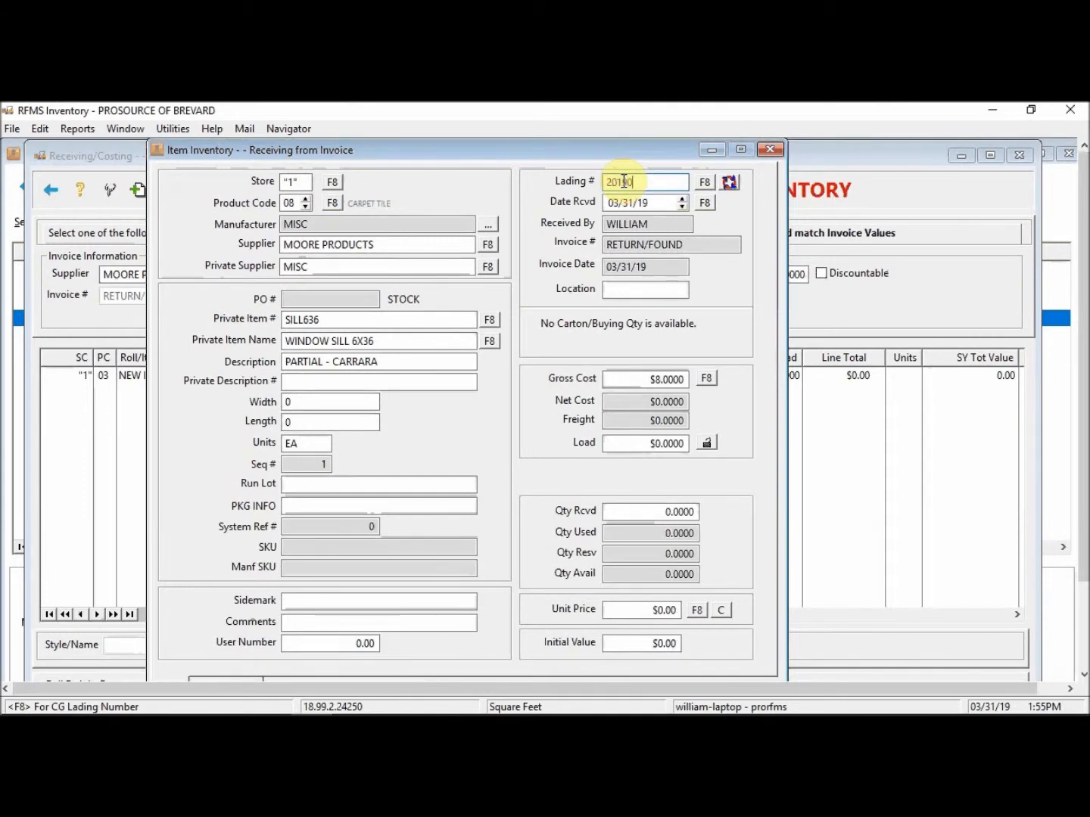
key(Tab)
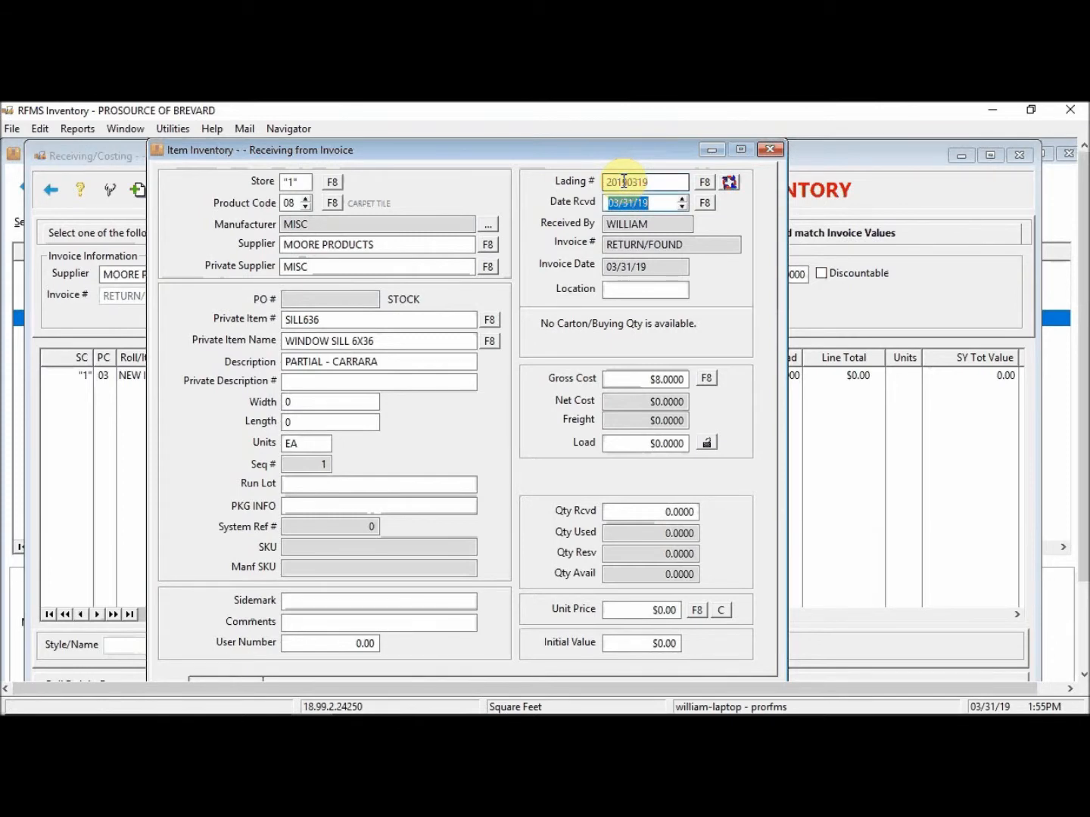
key(Tab)
key(Tab)
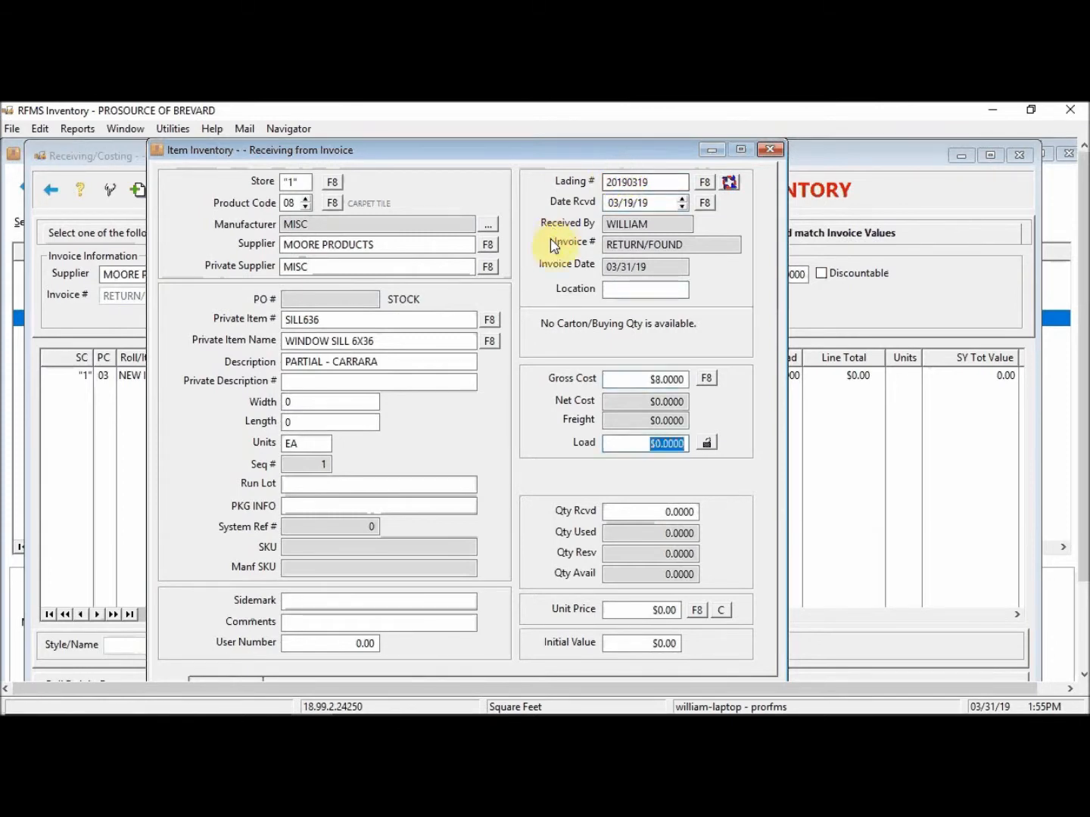
click(631, 379)
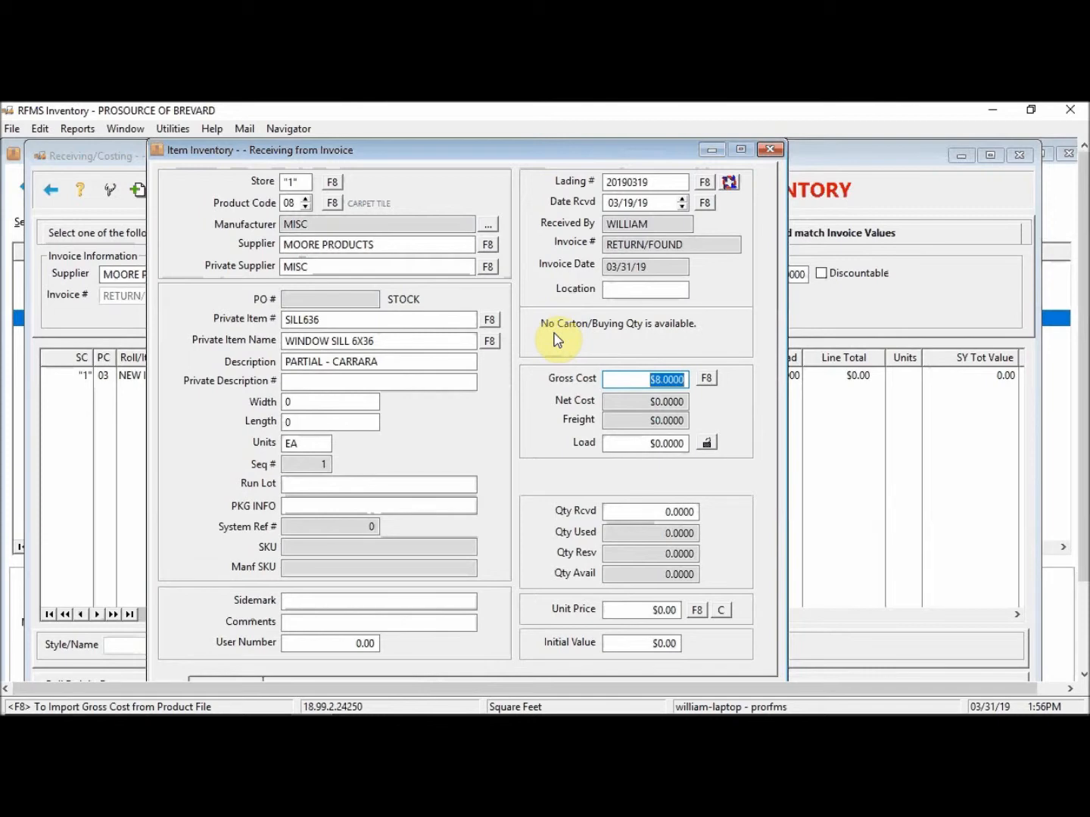
key(Tab)
key(Tab)
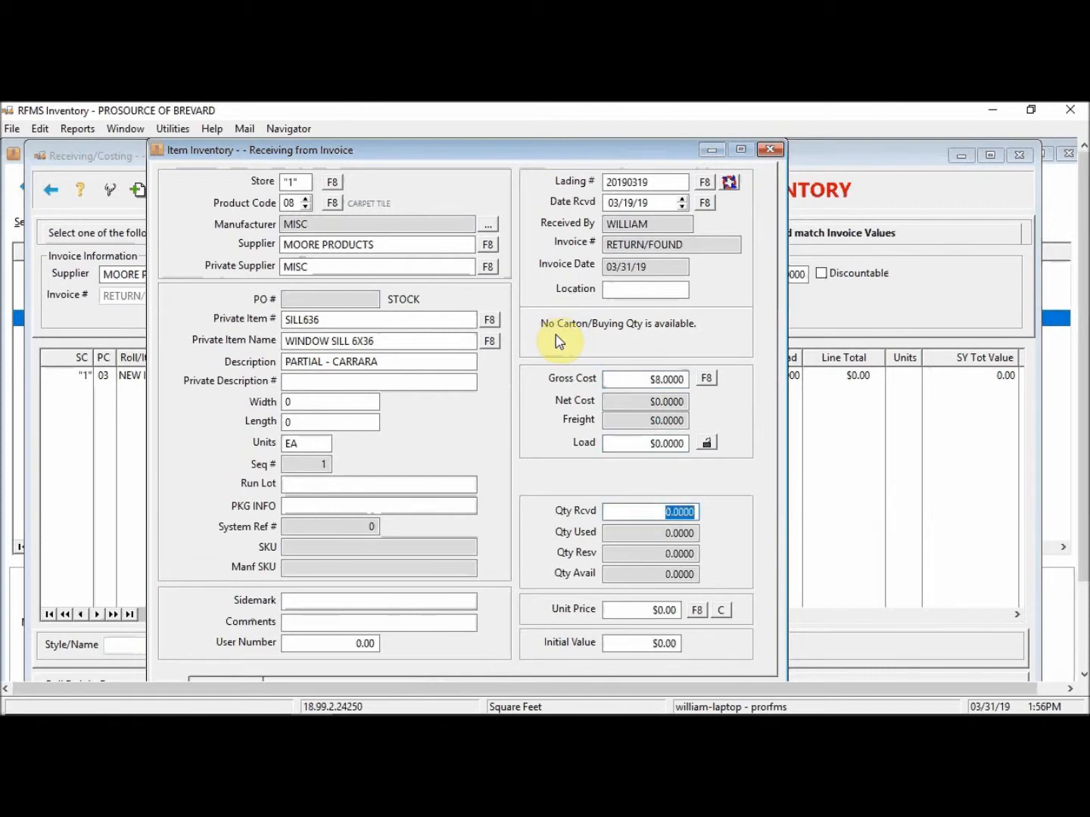
key(Tab)
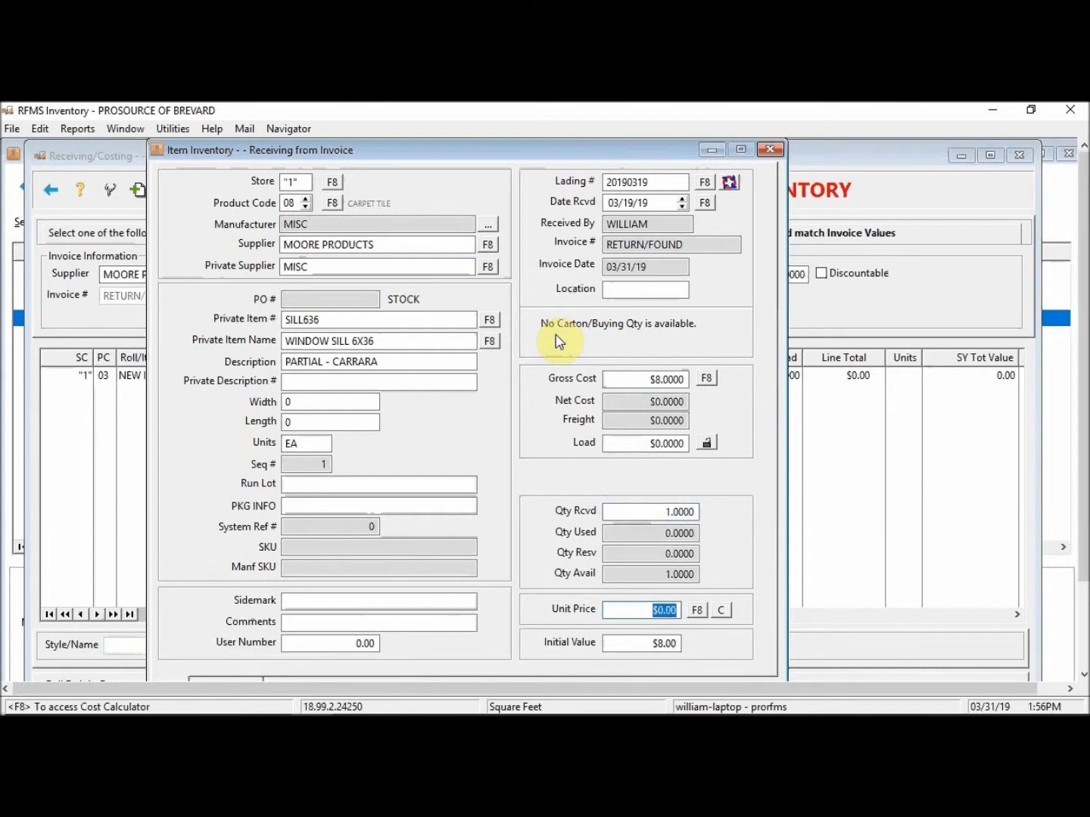
click(647, 514)
text(2)
key(Tab)
key(Return)
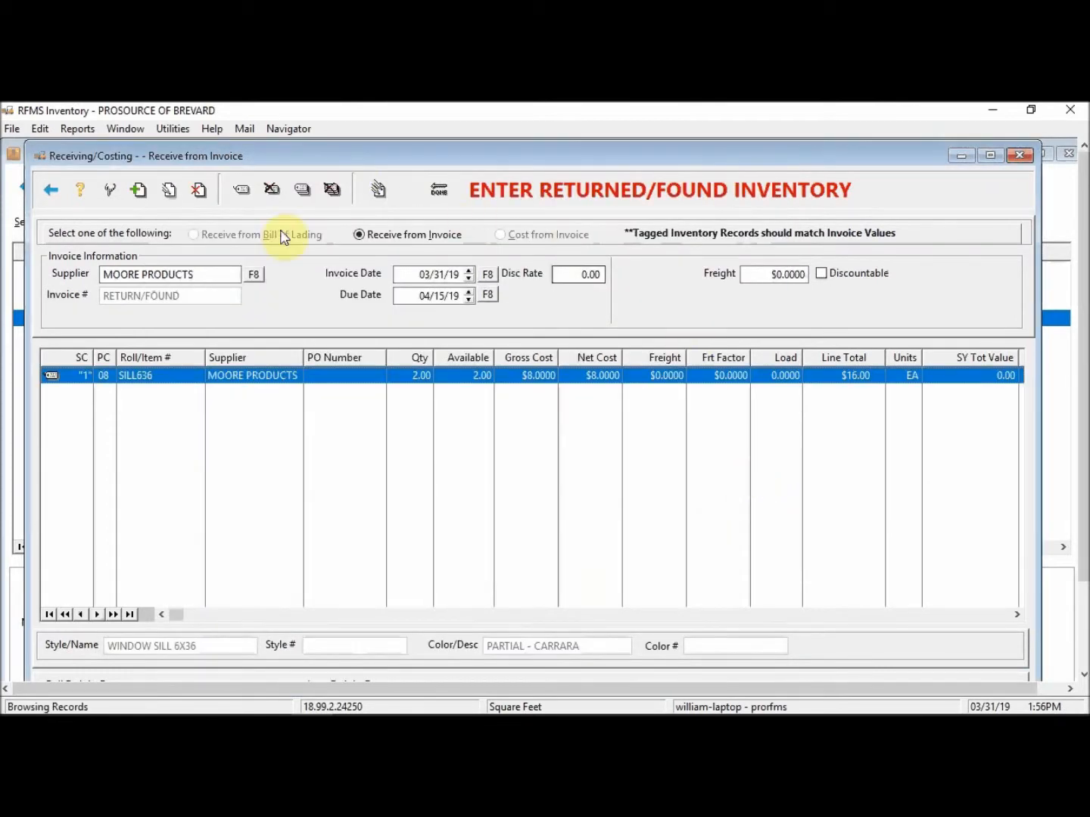
Step: Complete the return, refresh the item list, and select the SILL636 record showing 2 available
click(441, 194)
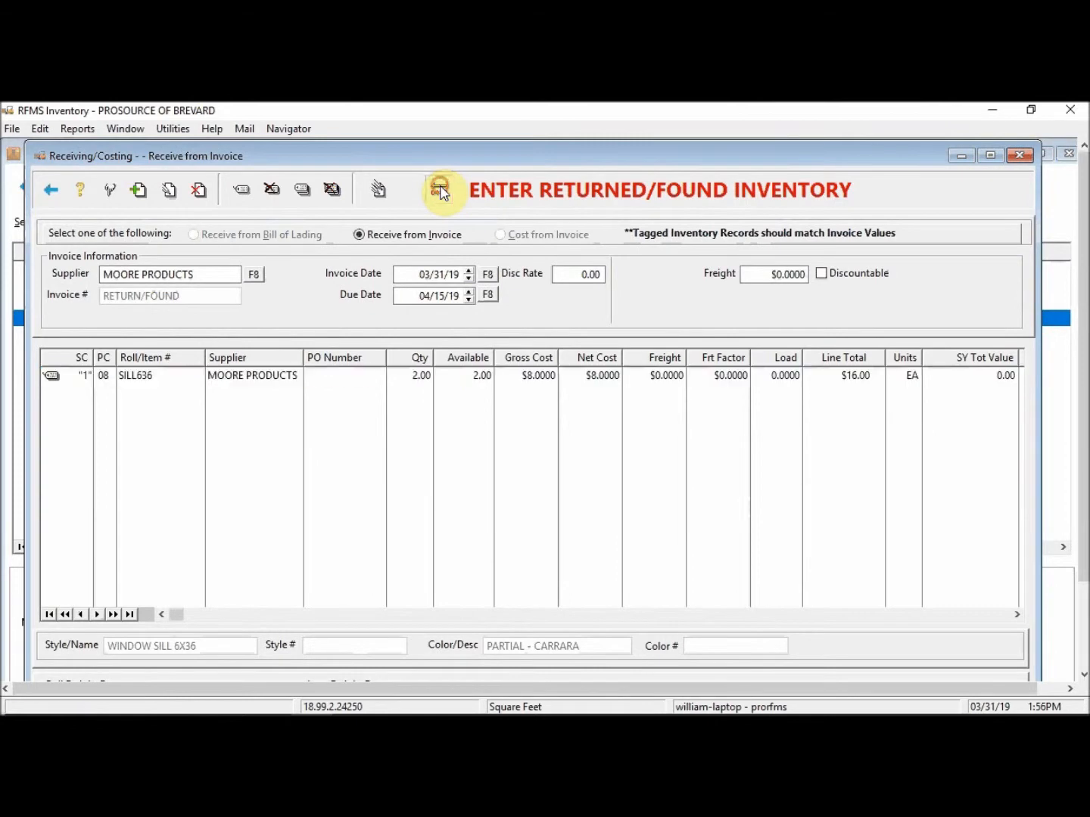
click(1014, 154)
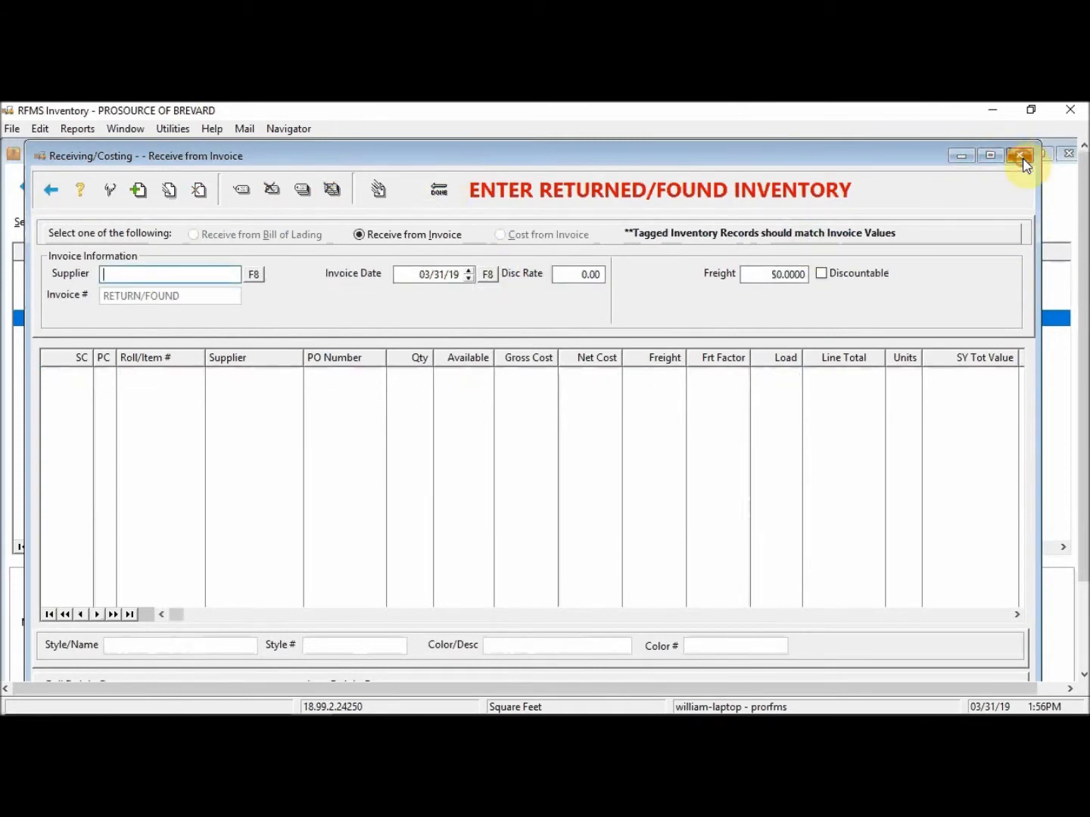
click(133, 221)
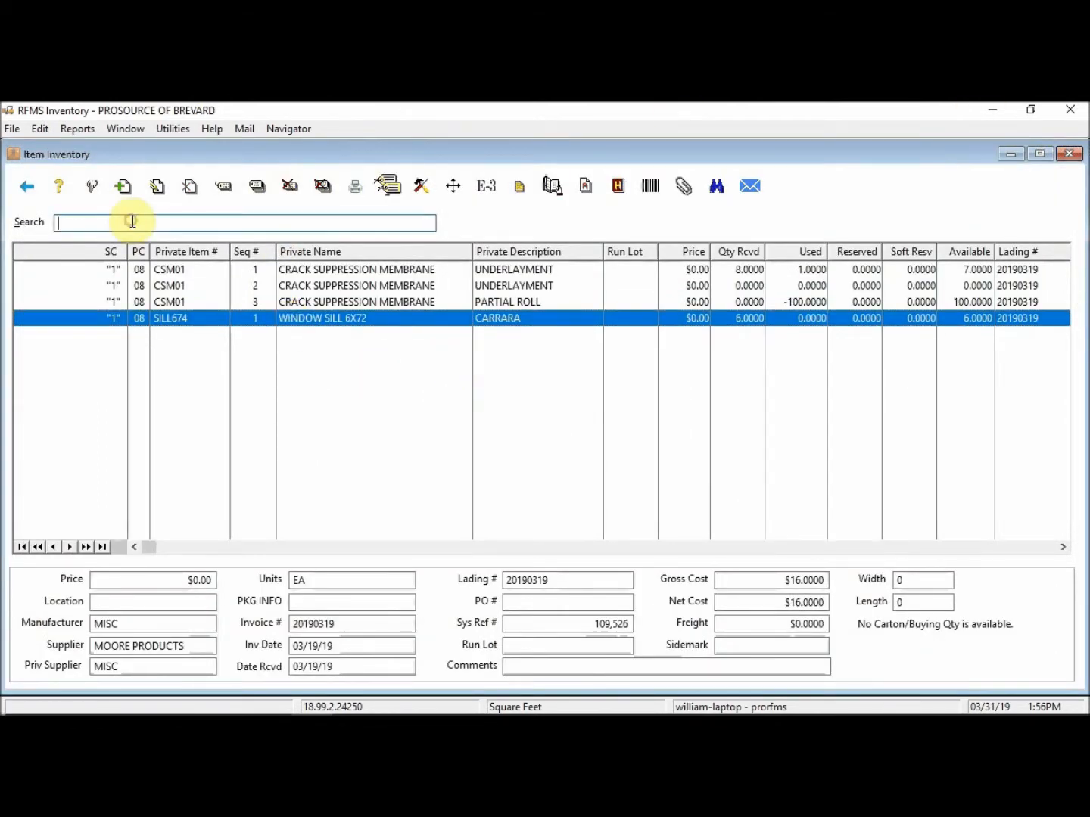
click(716, 186)
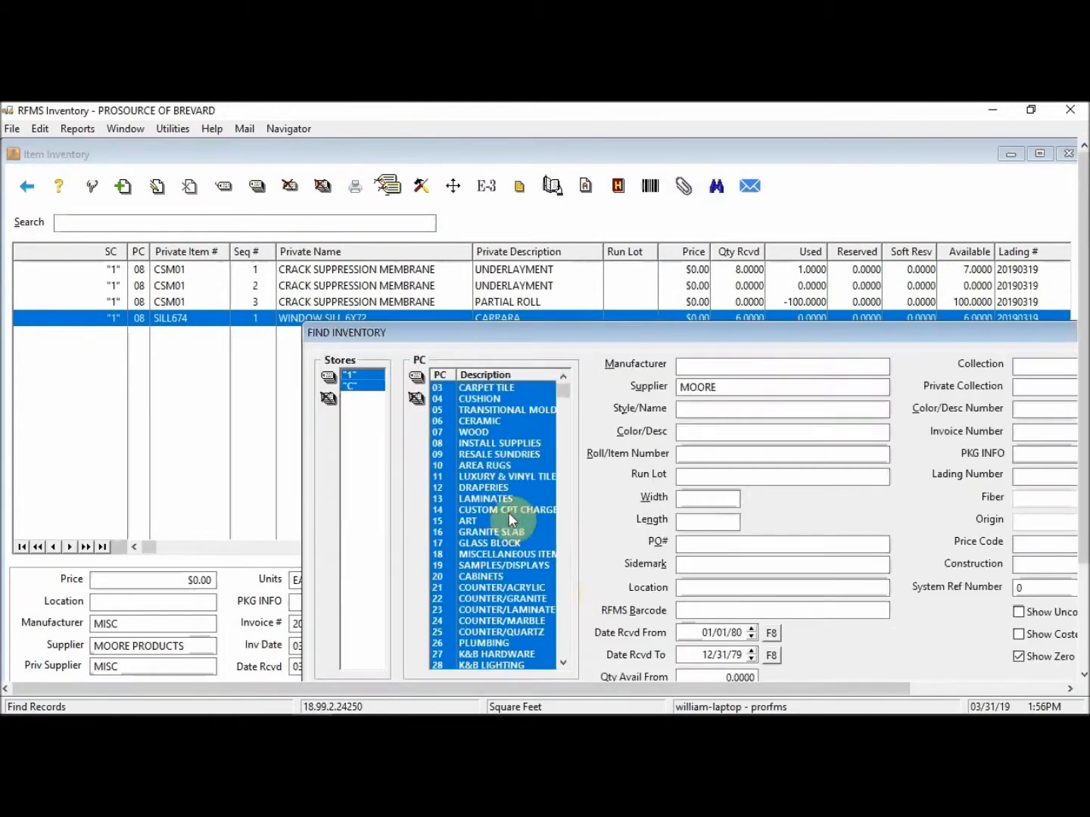
key(Return)
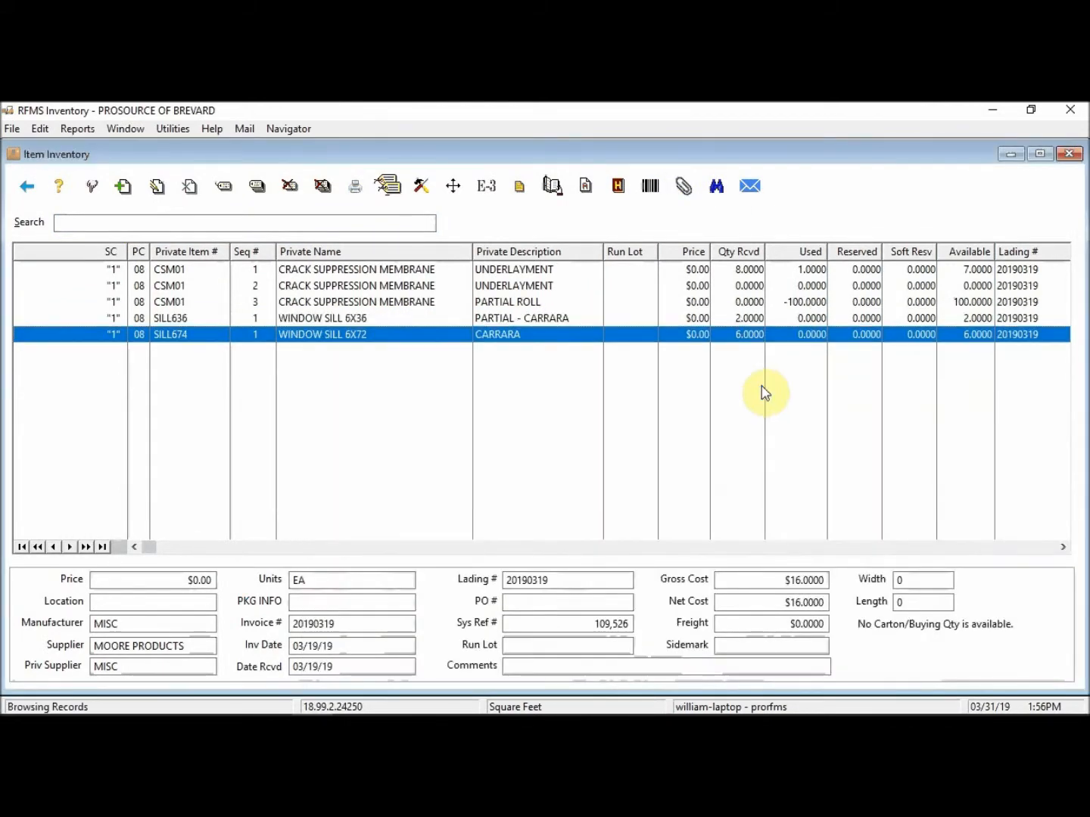
click(506, 318)
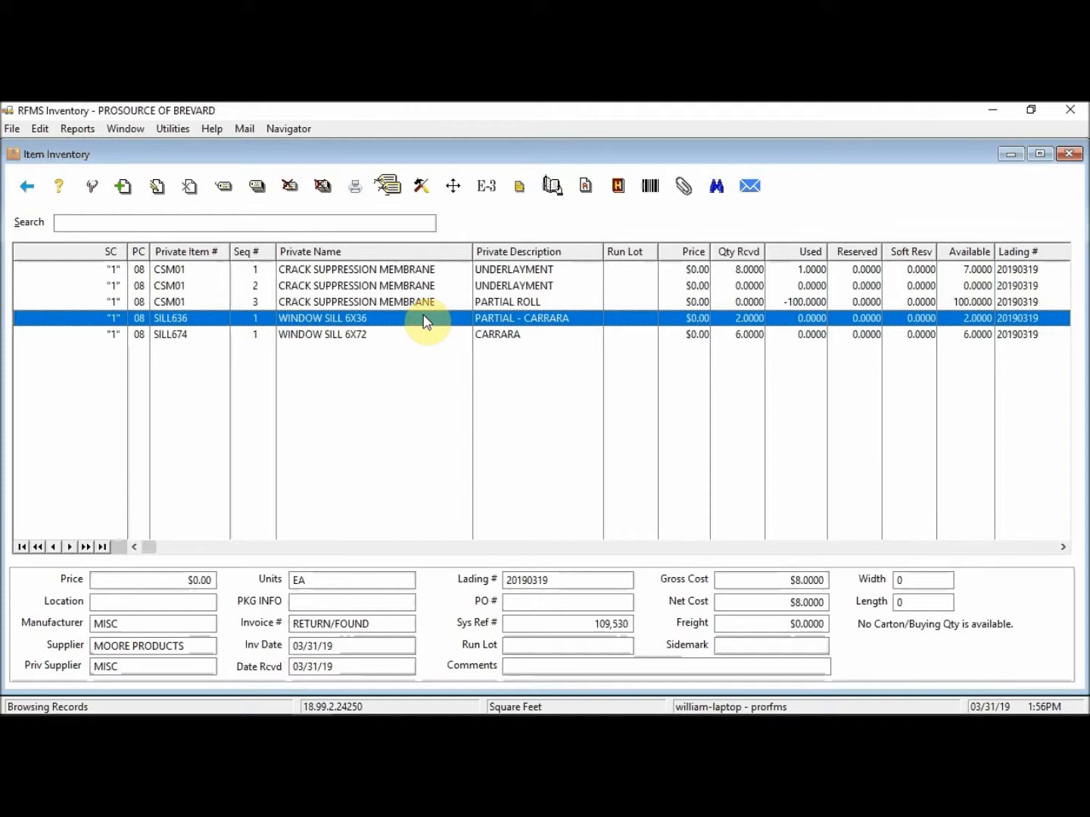
Step: Adjust both SILL636 units out of stock with the first adjustment type, leaving 0 available
click(421, 189)
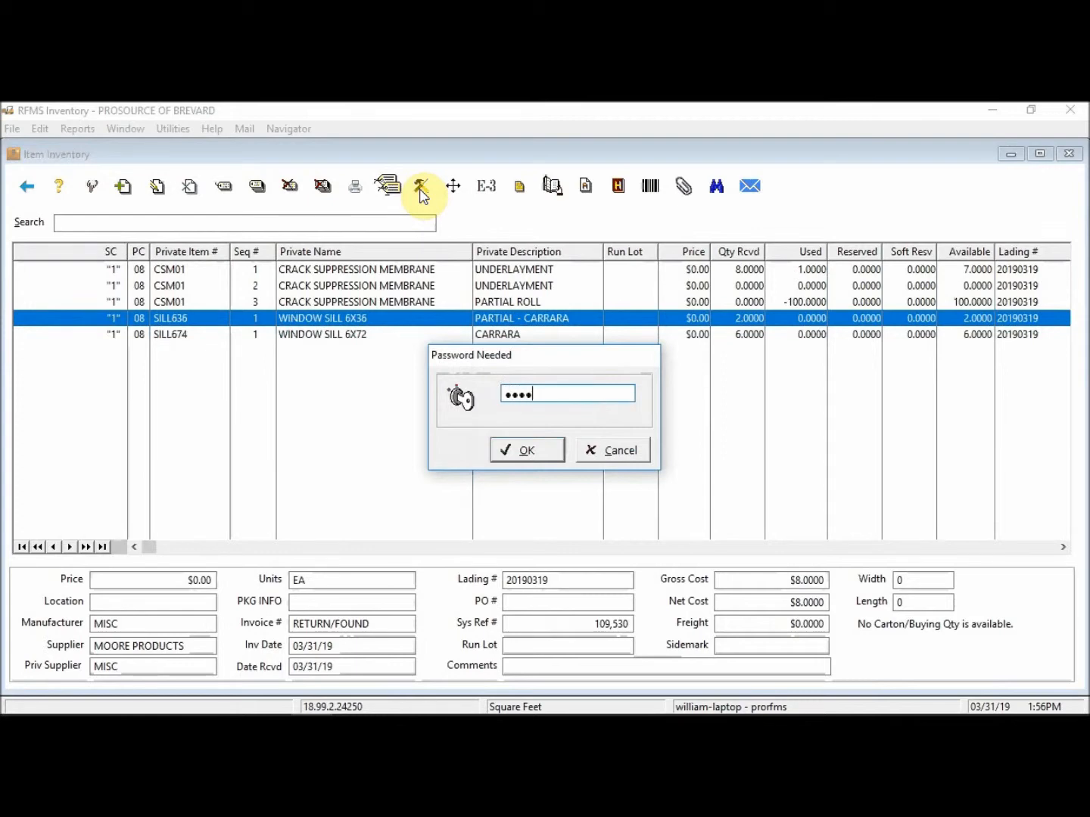
key(Return)
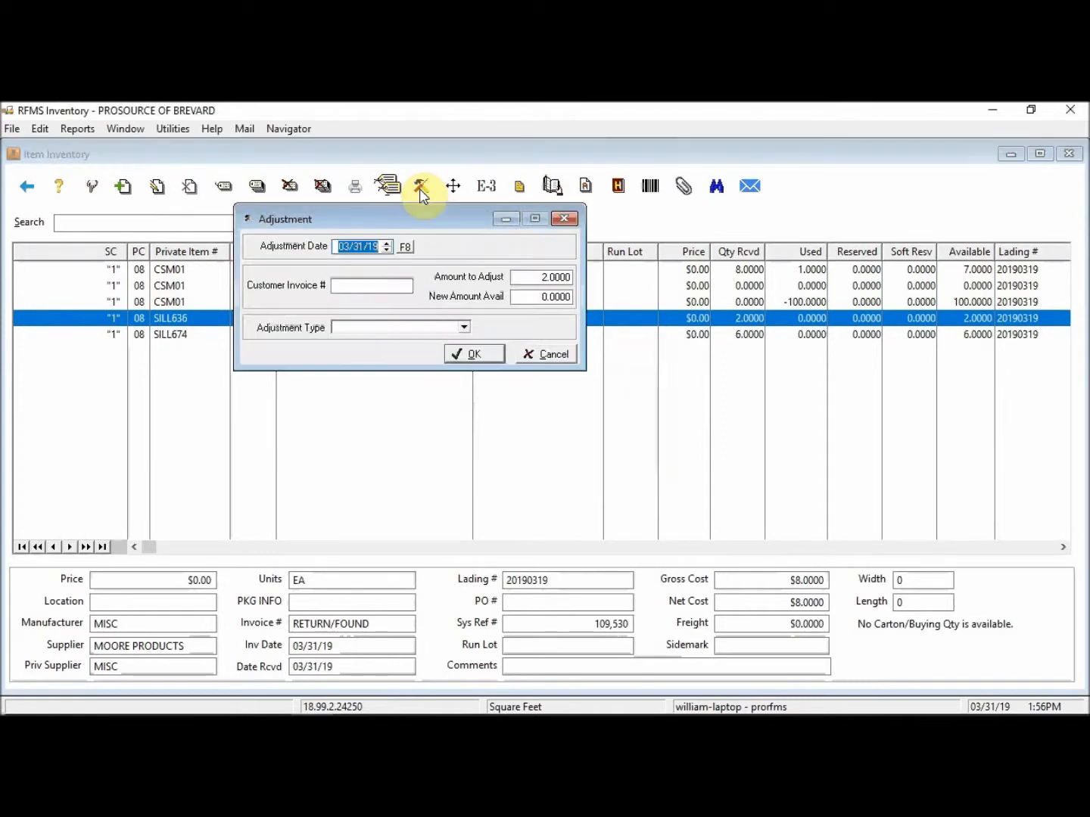
click(464, 327)
click(355, 343)
click(474, 354)
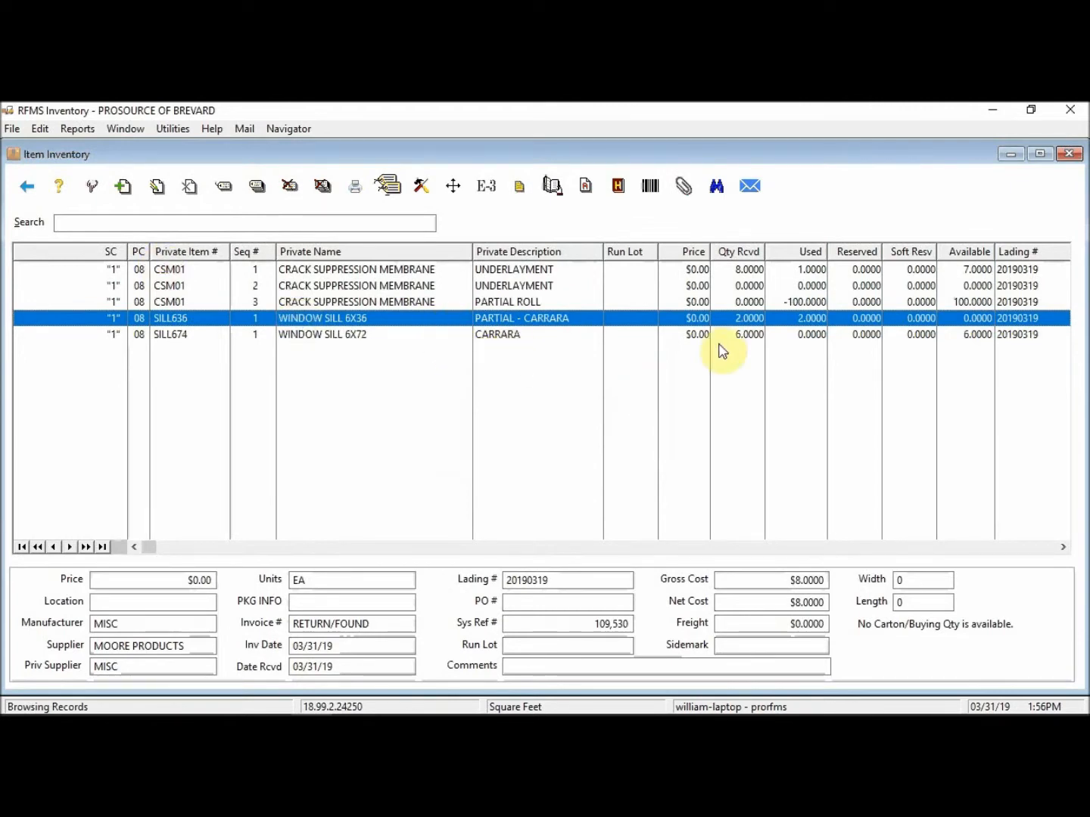
click(21, 128)
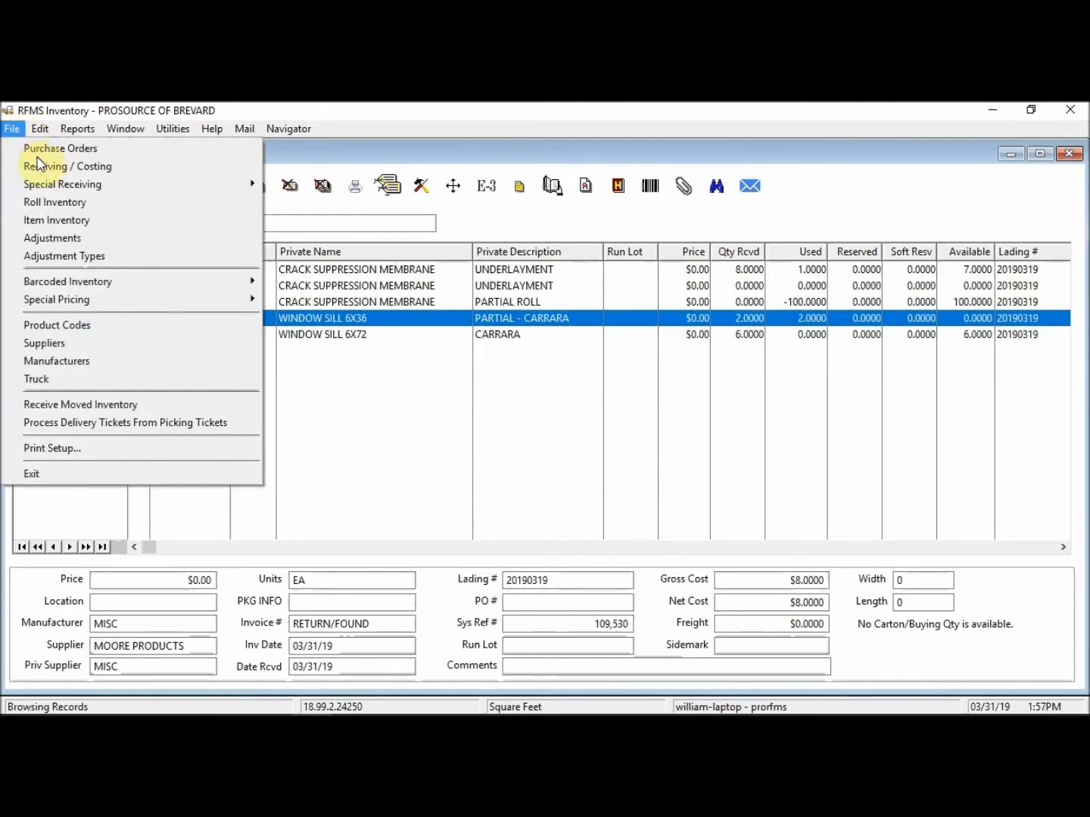
Step: Delete the SILL636 -2 adjustment entry from the Adjustments log
click(48, 237)
key(Return)
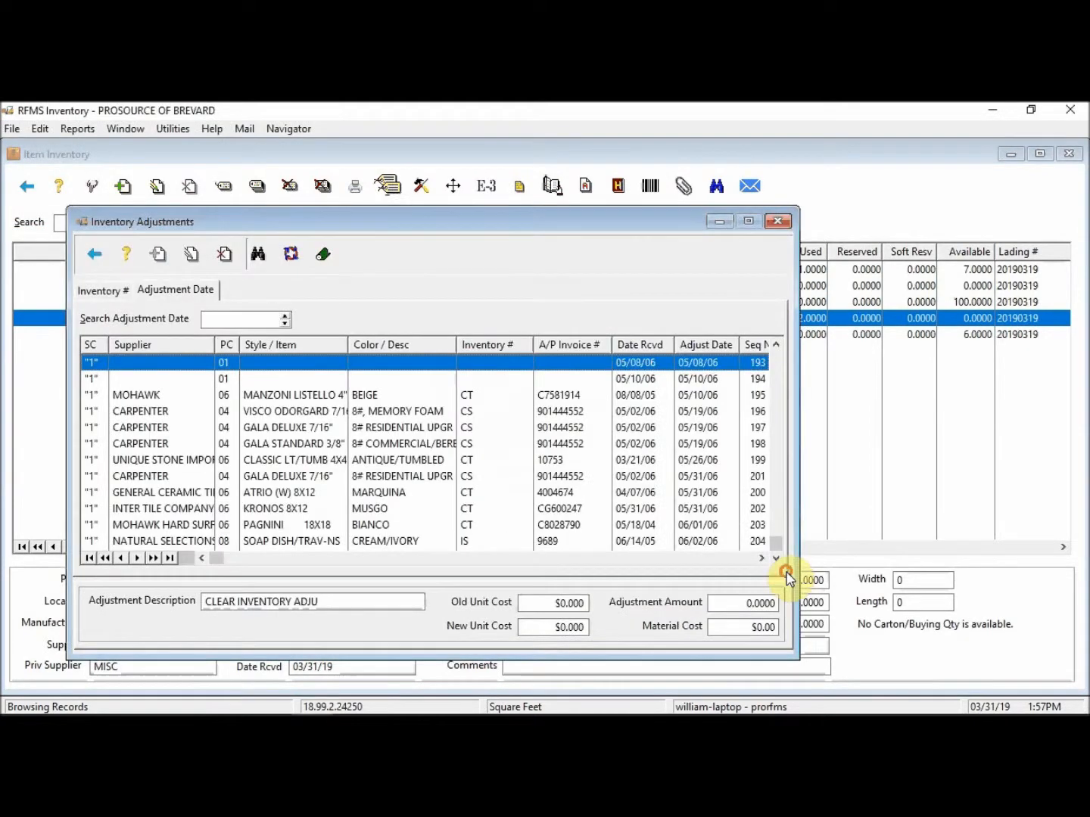
click(221, 253)
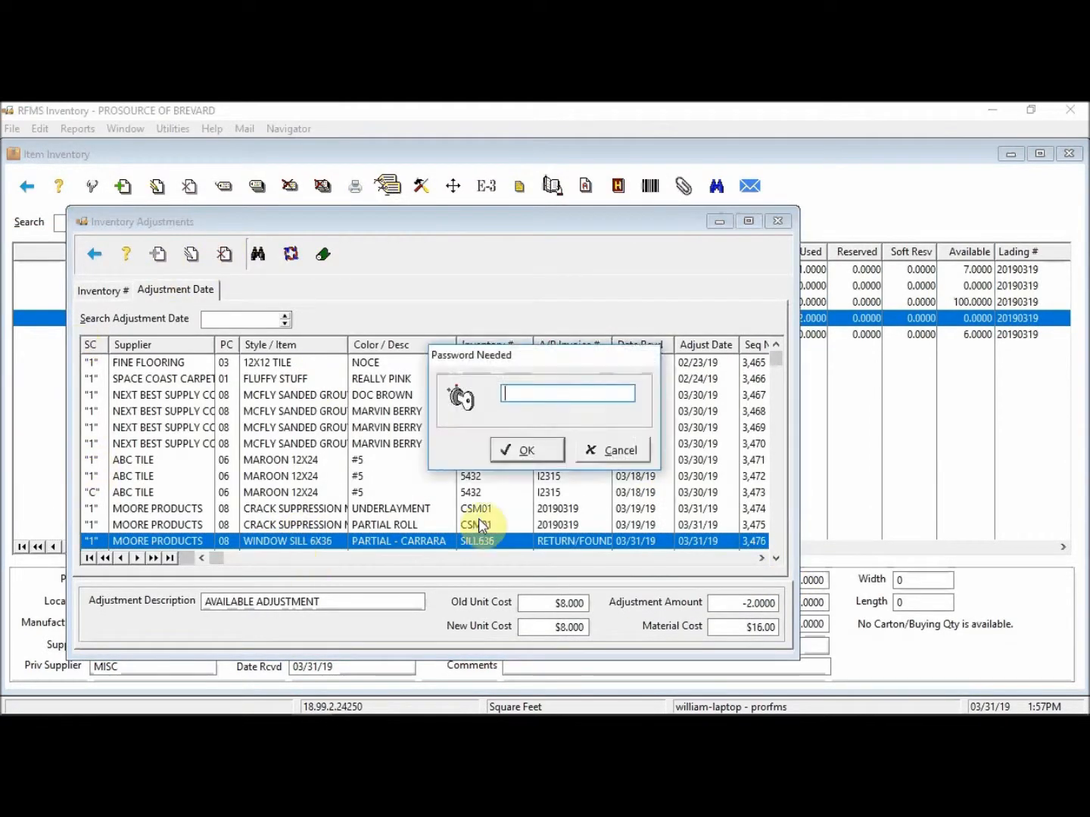
text(**)
click(537, 457)
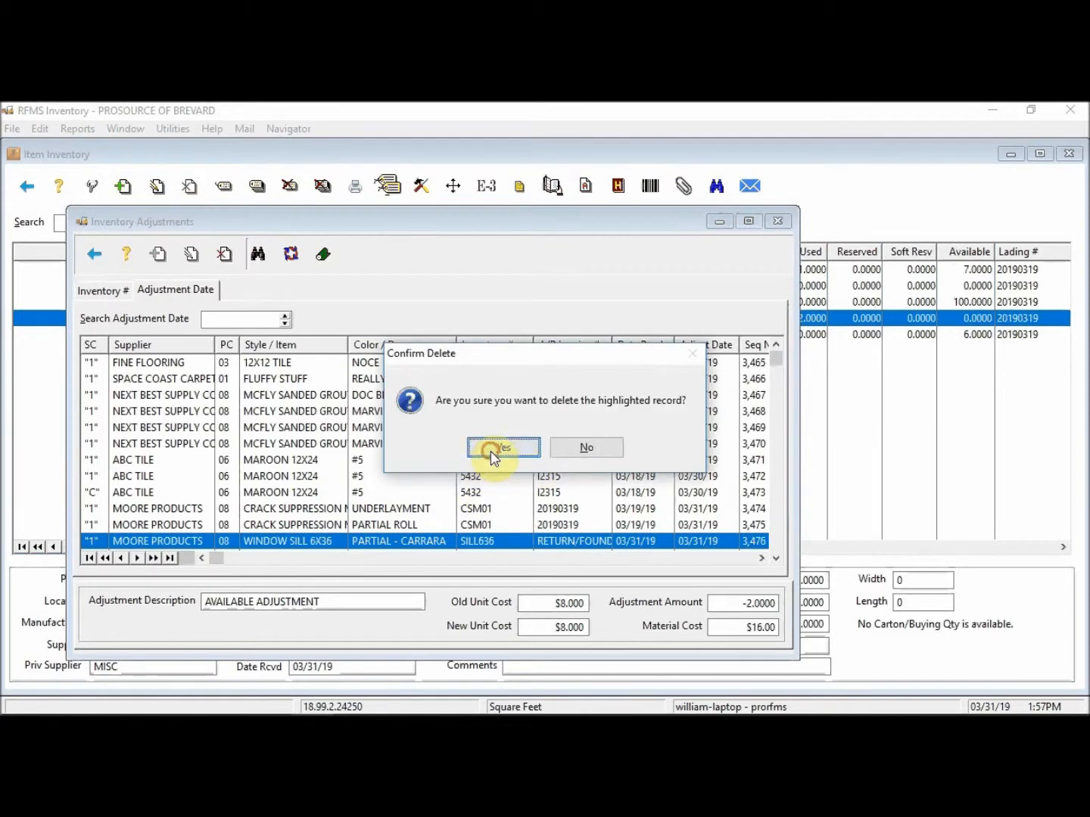
click(491, 451)
click(778, 221)
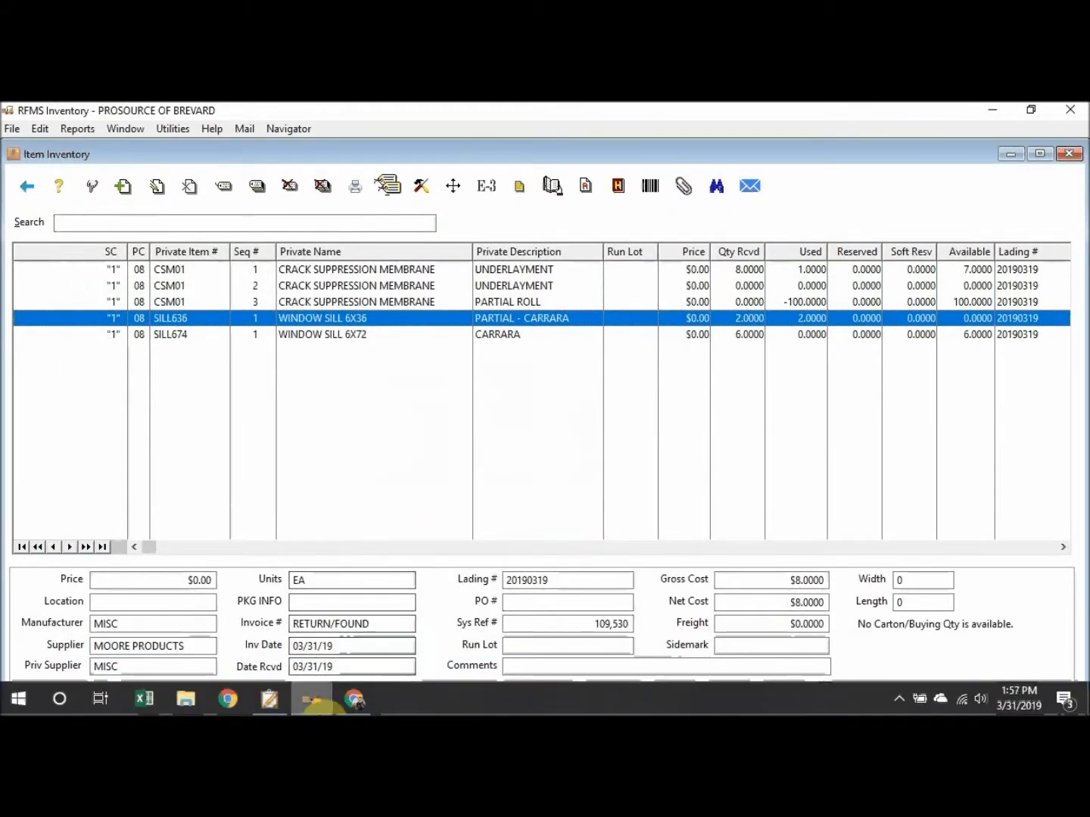
click(270, 698)
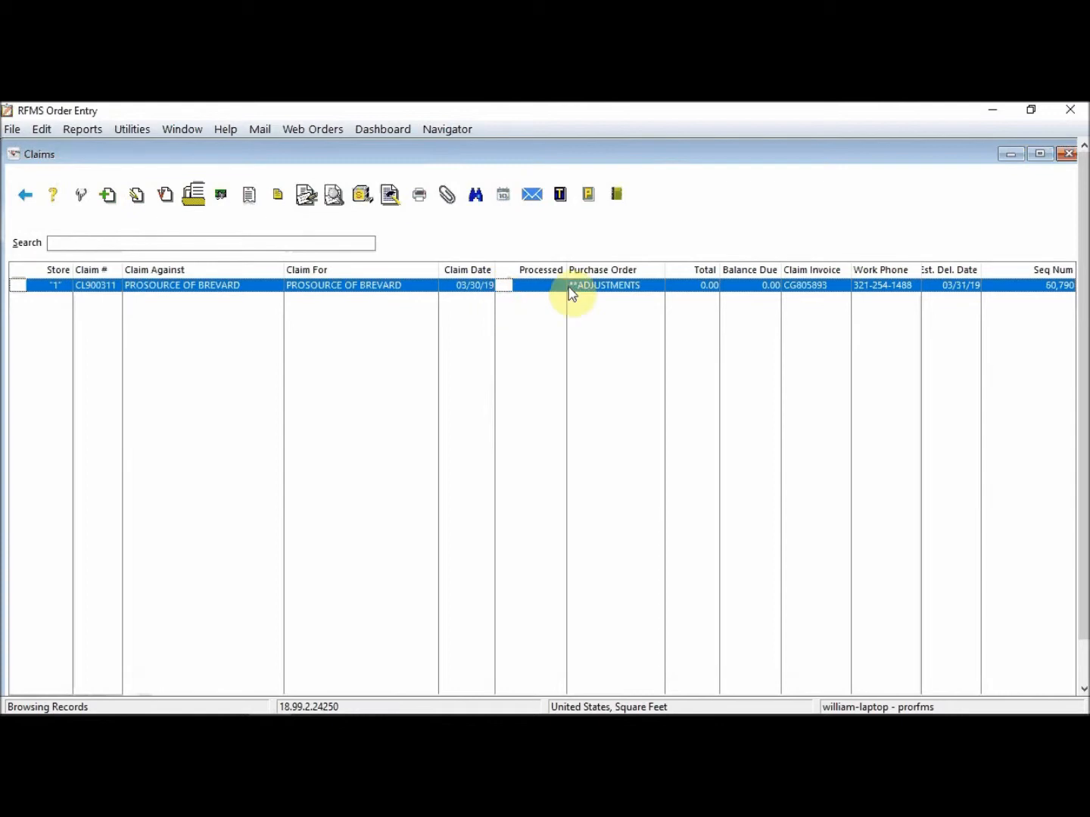
double_click(318, 289)
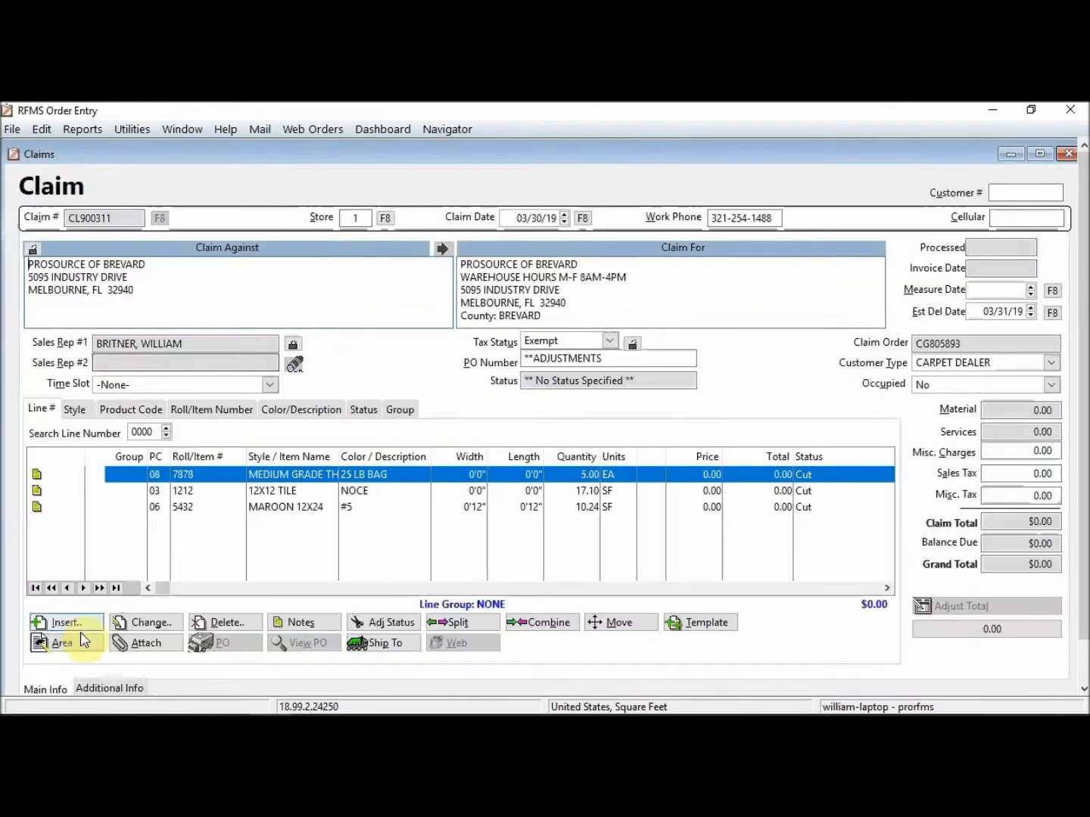
double_click(333, 473)
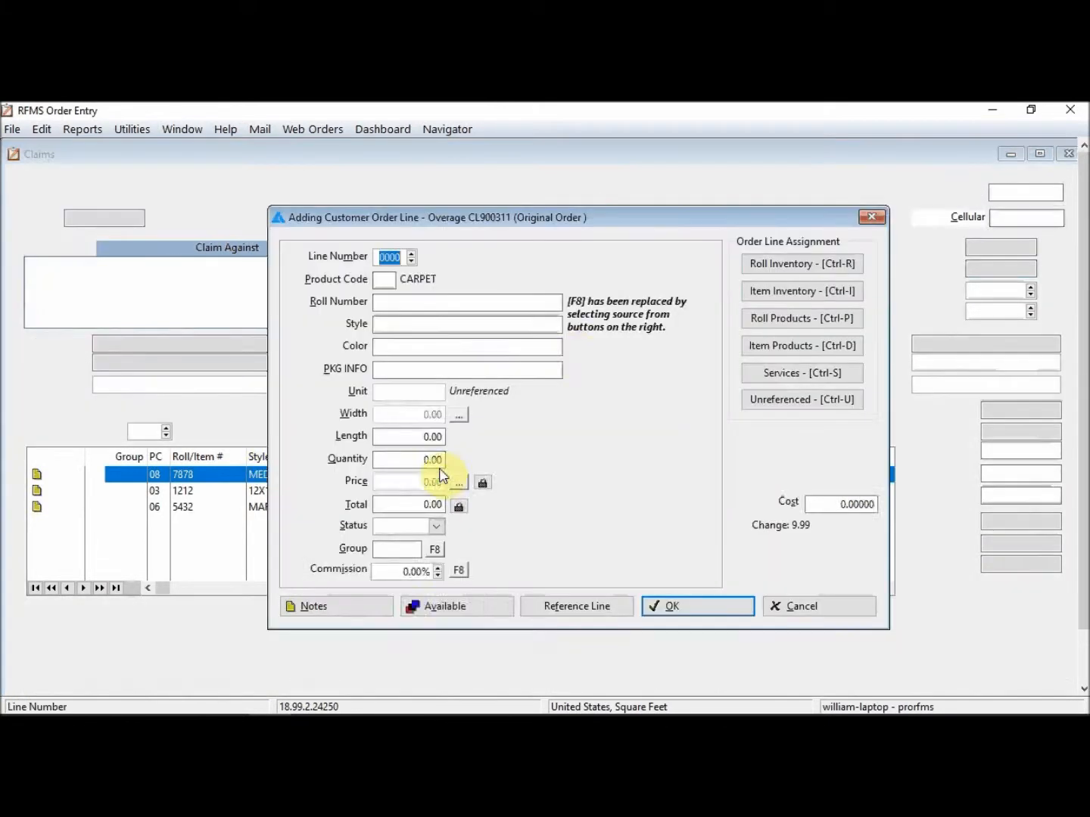
Step: Pick SILL674 from Item Inventory for the new line with quantity 2 and status Cut
click(816, 300)
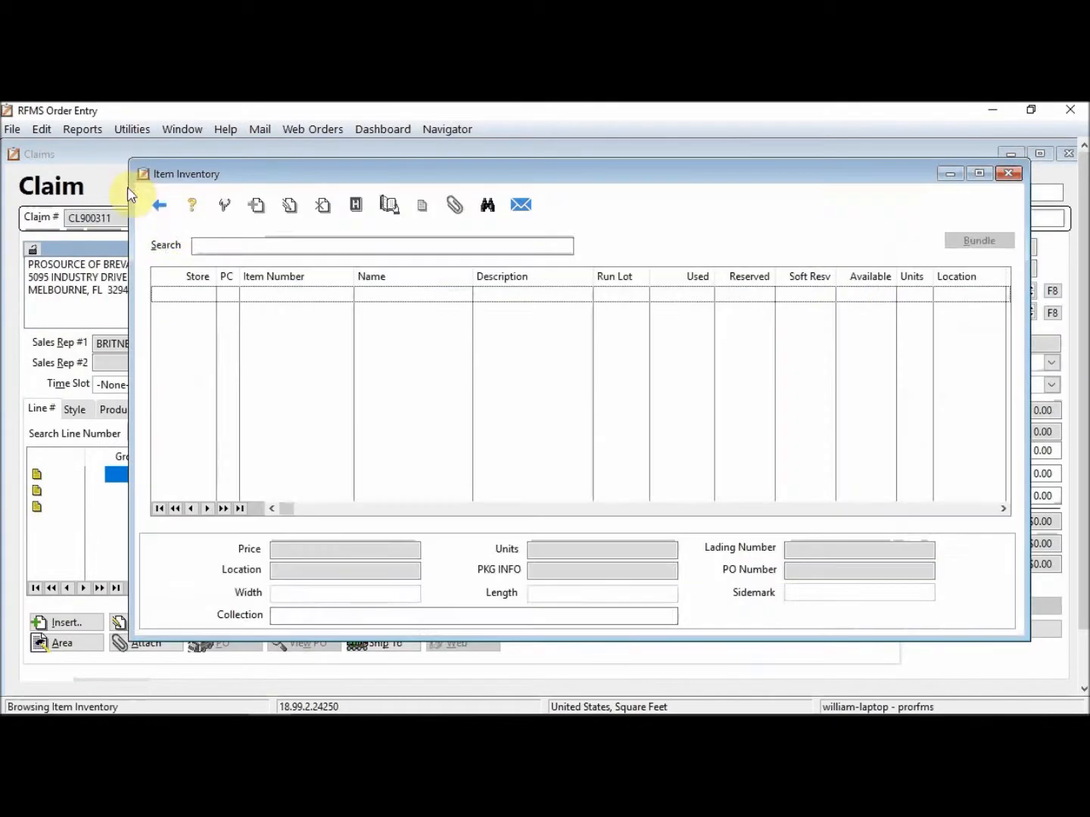
text(SILL674)
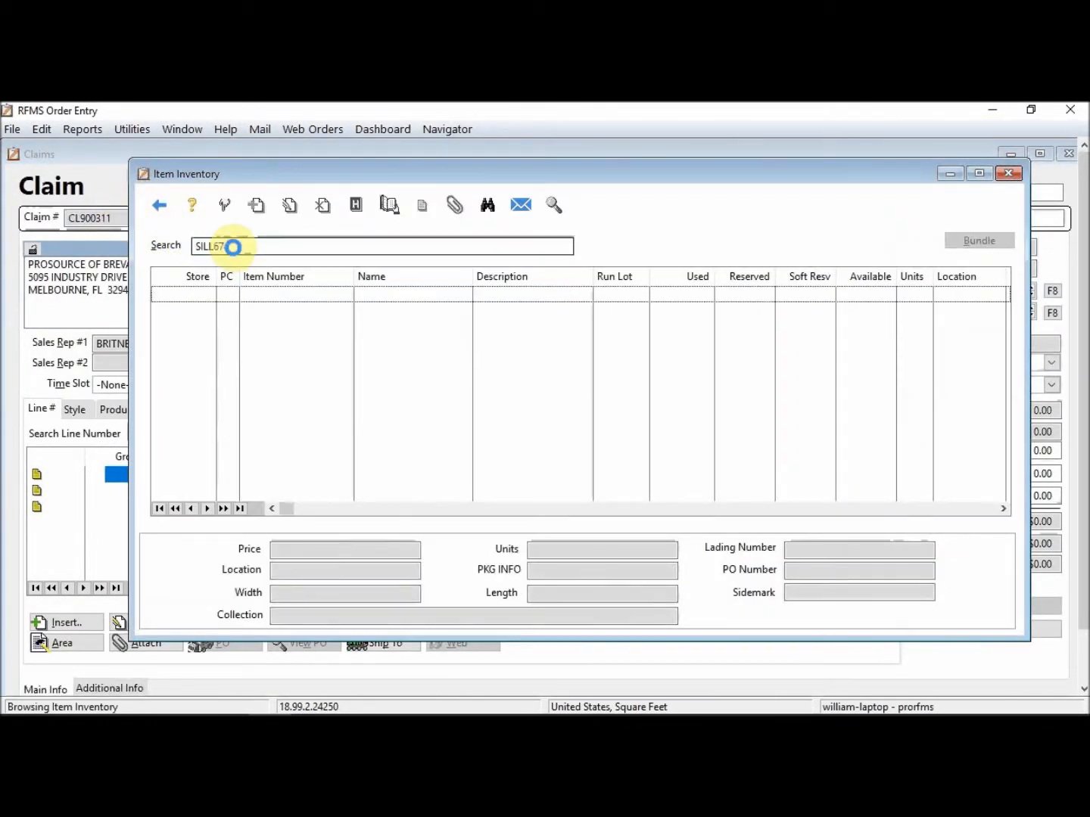
click(205, 294)
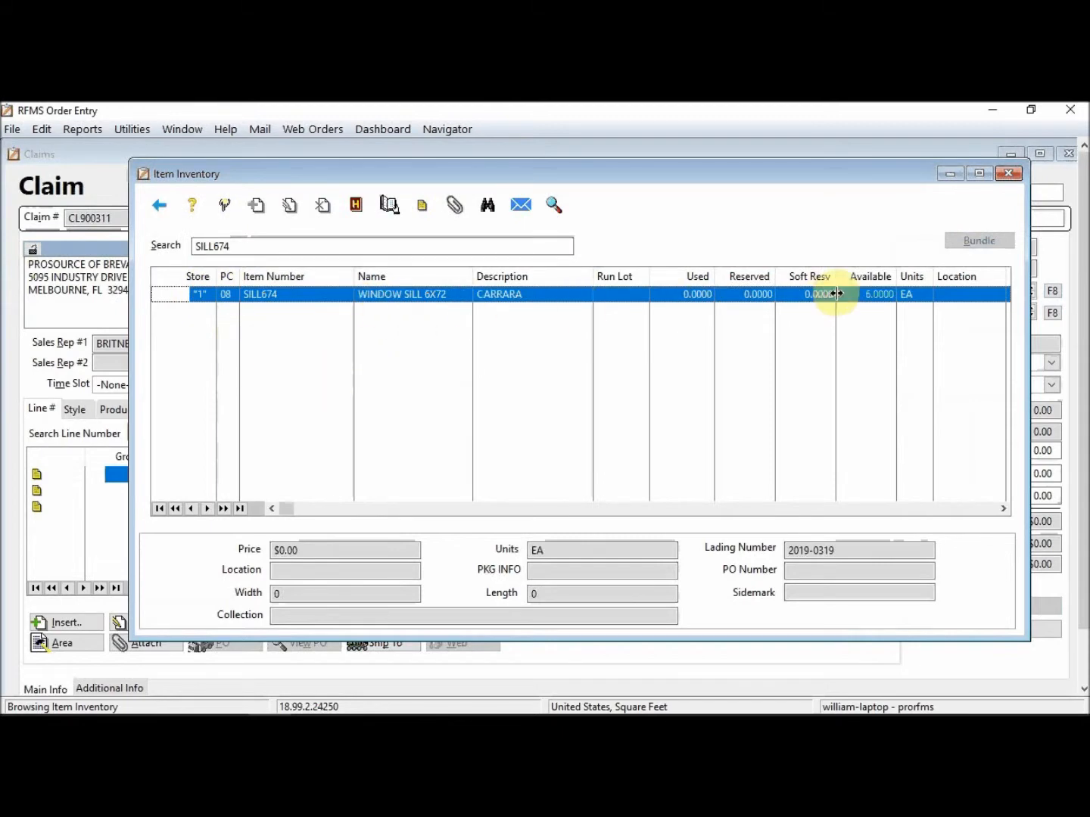
click(225, 206)
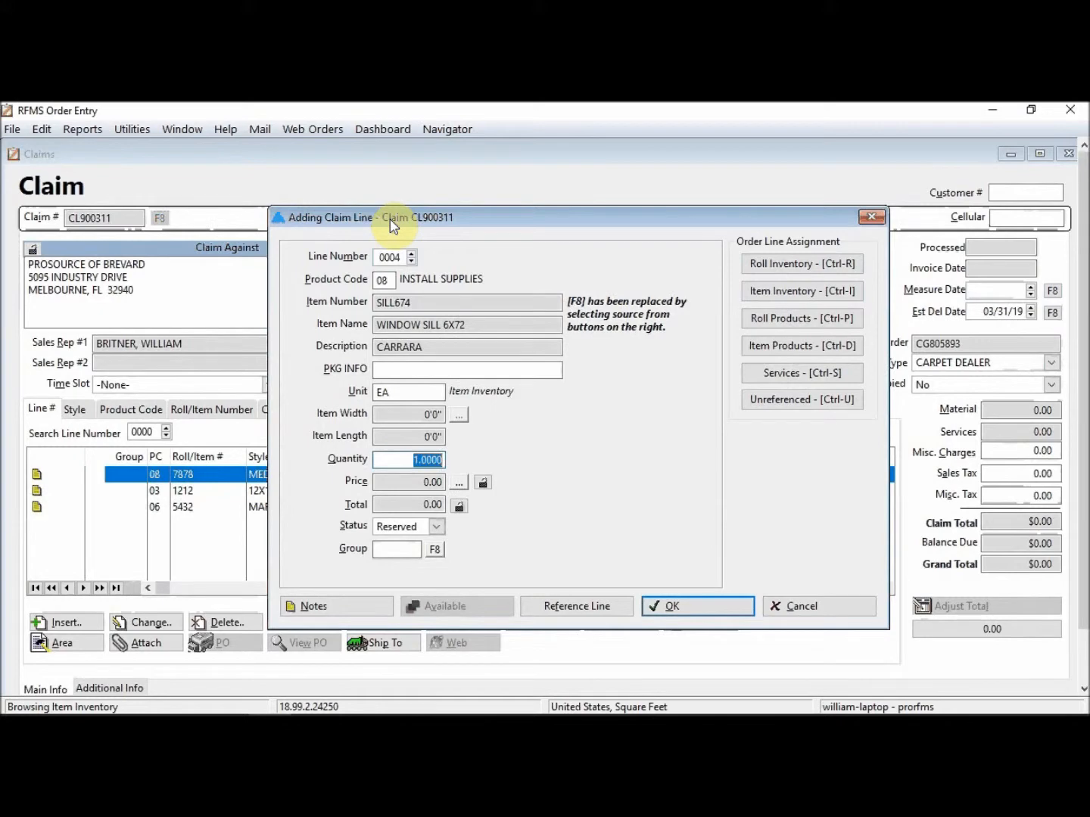
text(2)
key(Tab)
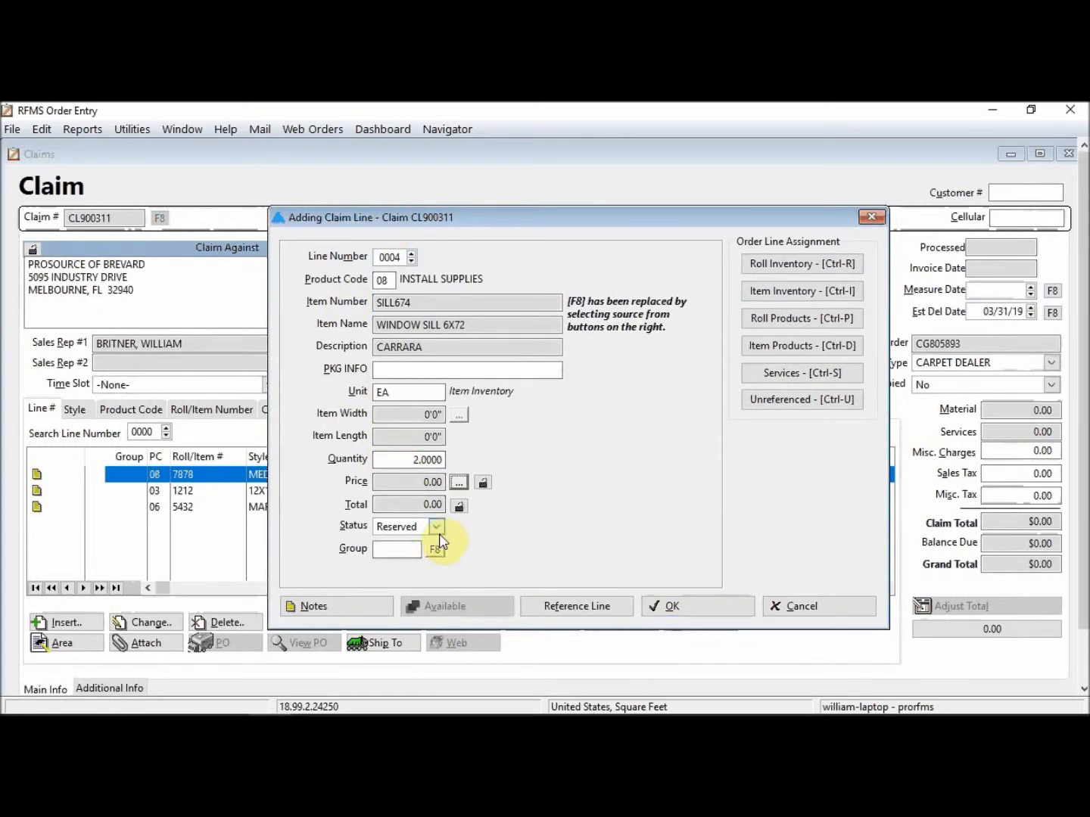
click(439, 529)
click(384, 539)
Step: Add a date-stamped note '- damaged pre Ins', save the line, and decline a price
click(335, 610)
click(304, 625)
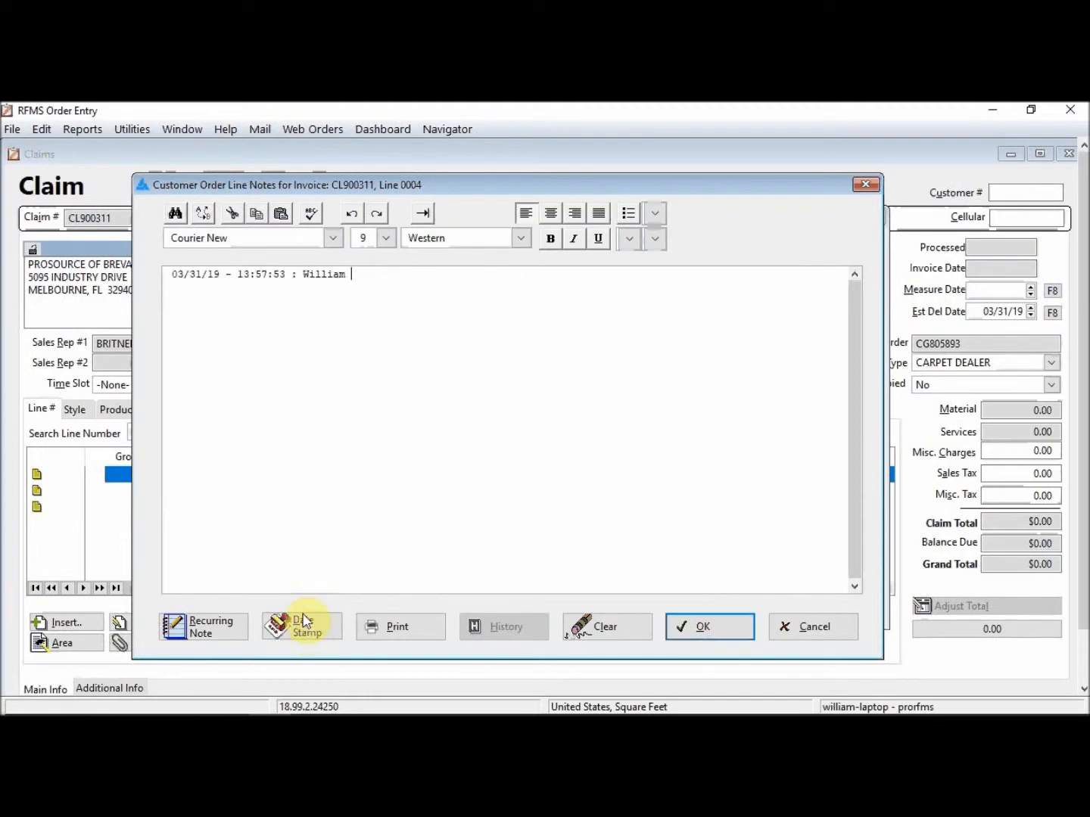
text(- damaged pre Ins)
click(682, 628)
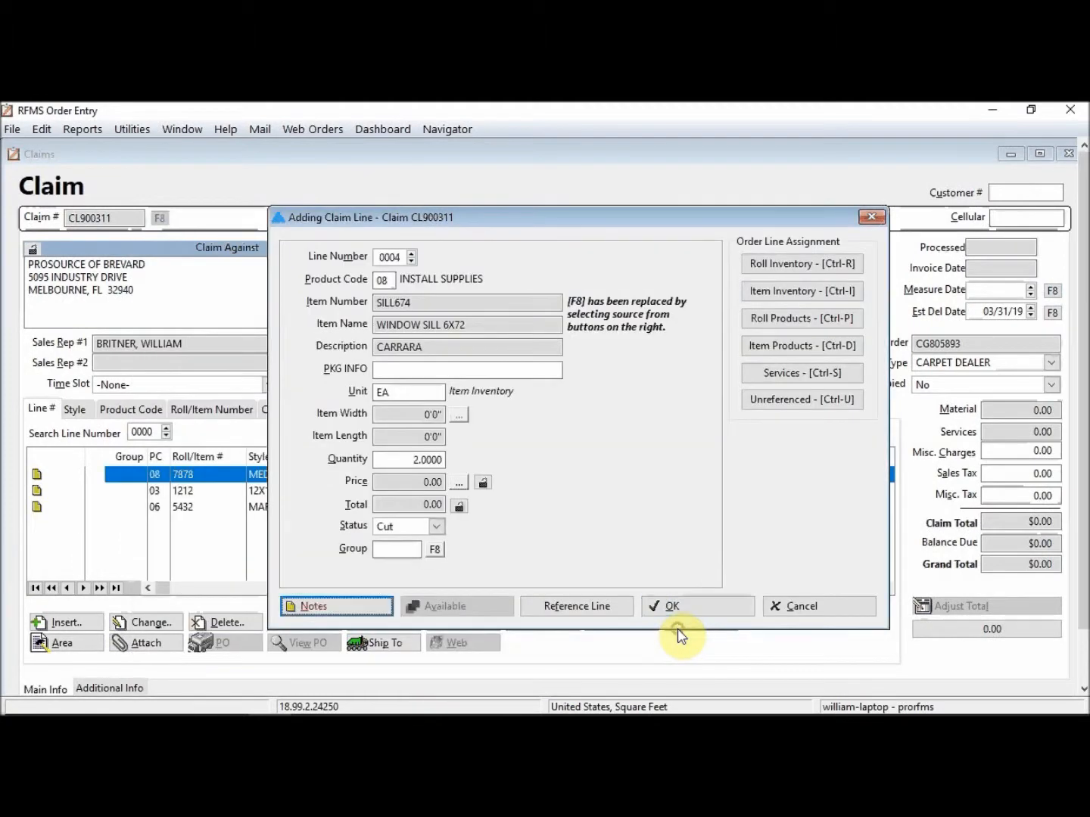
click(661, 606)
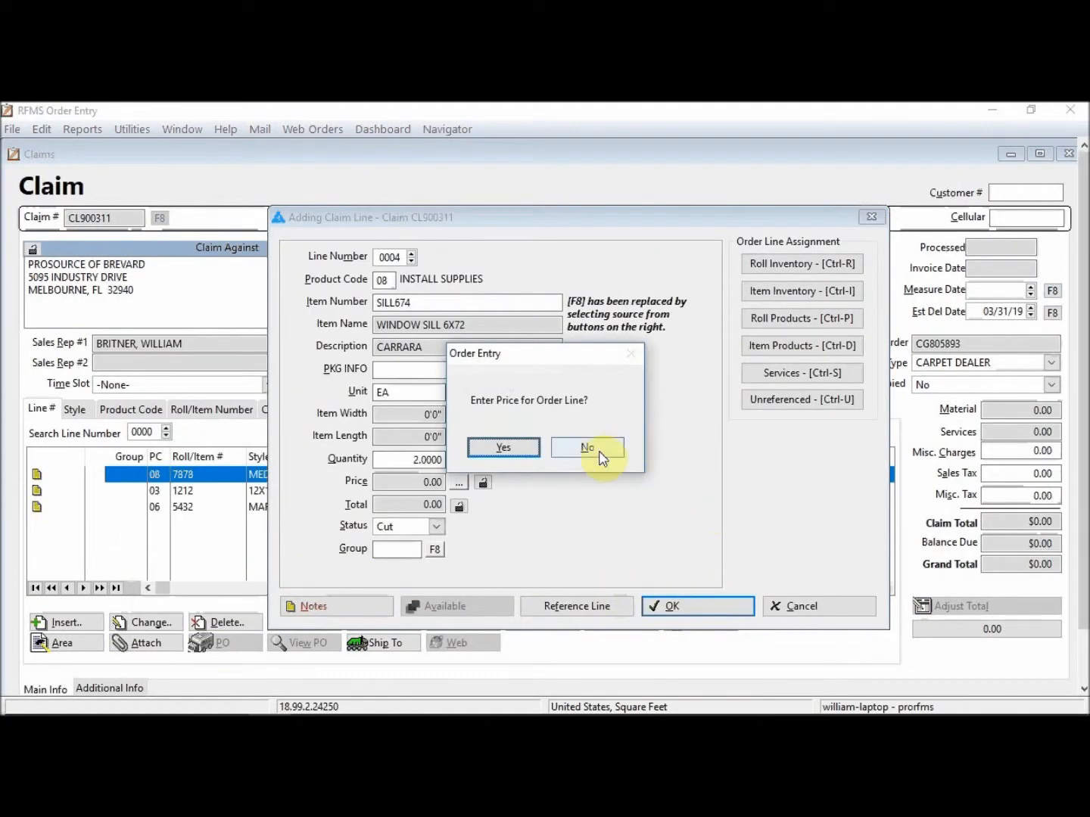
click(597, 452)
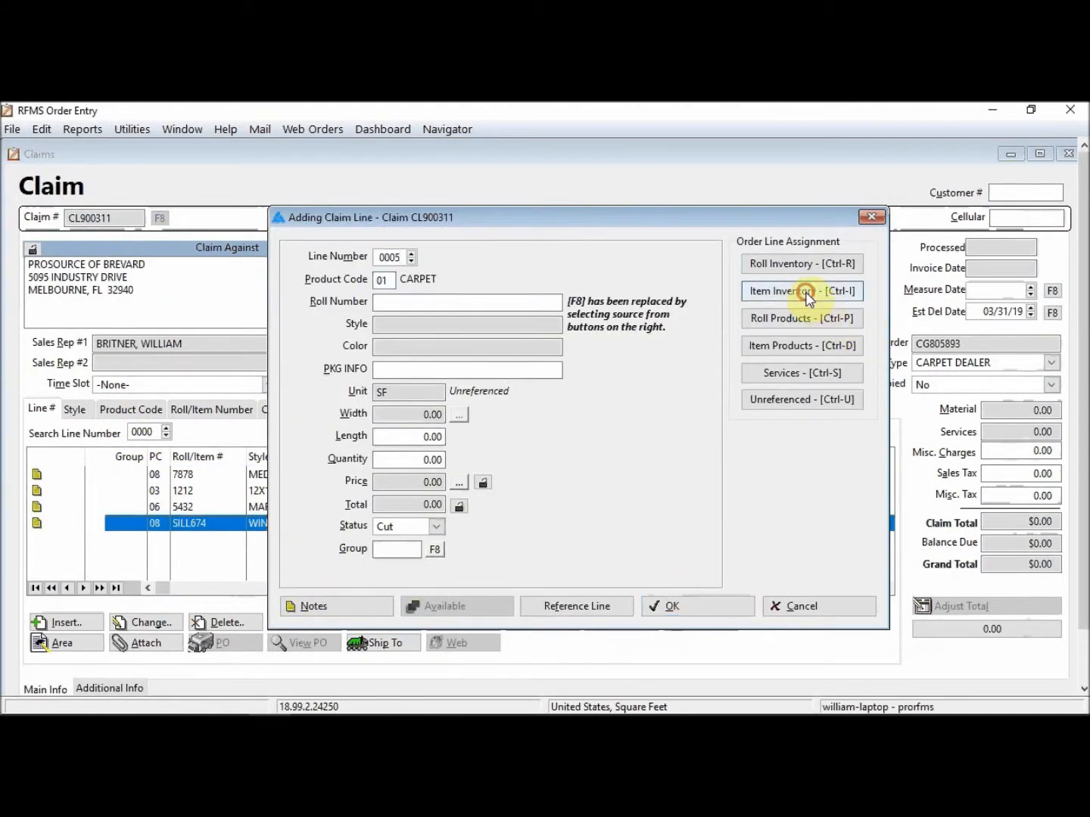
Step: Search Item Inventory with Display Zero Available enabled and pick SILL636 for the line
click(806, 290)
click(230, 246)
text(SILL606)
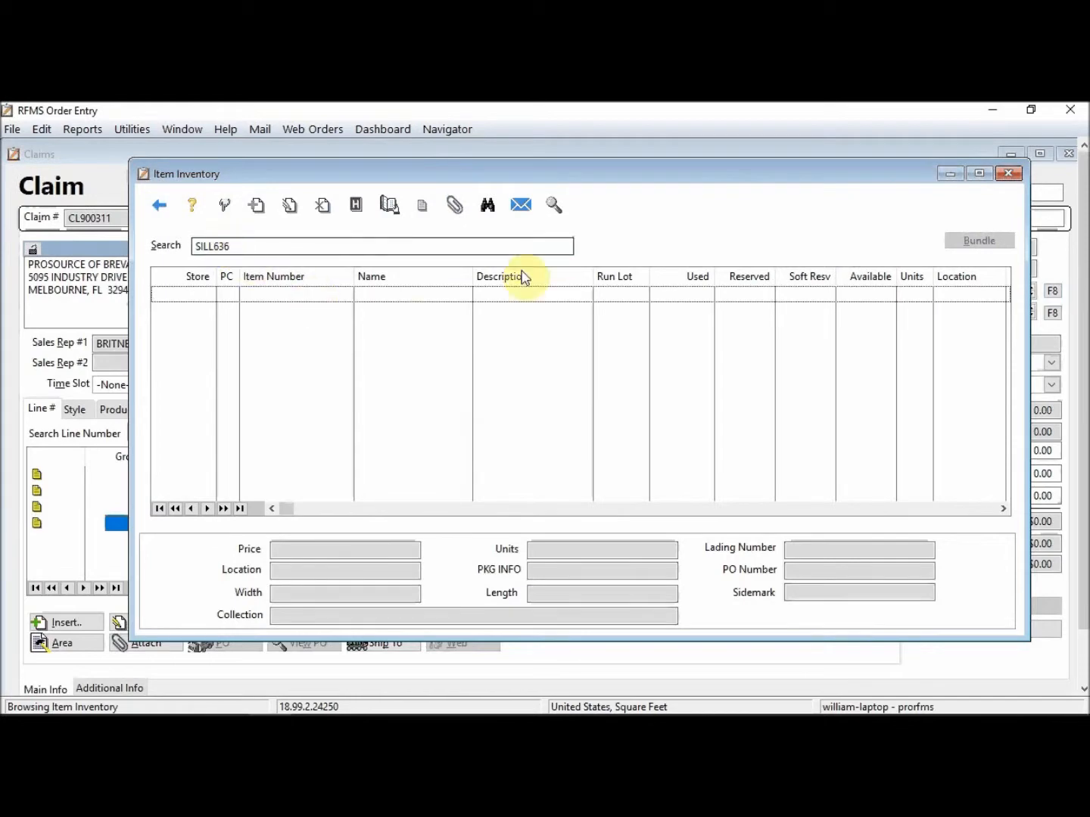
click(487, 205)
click(561, 542)
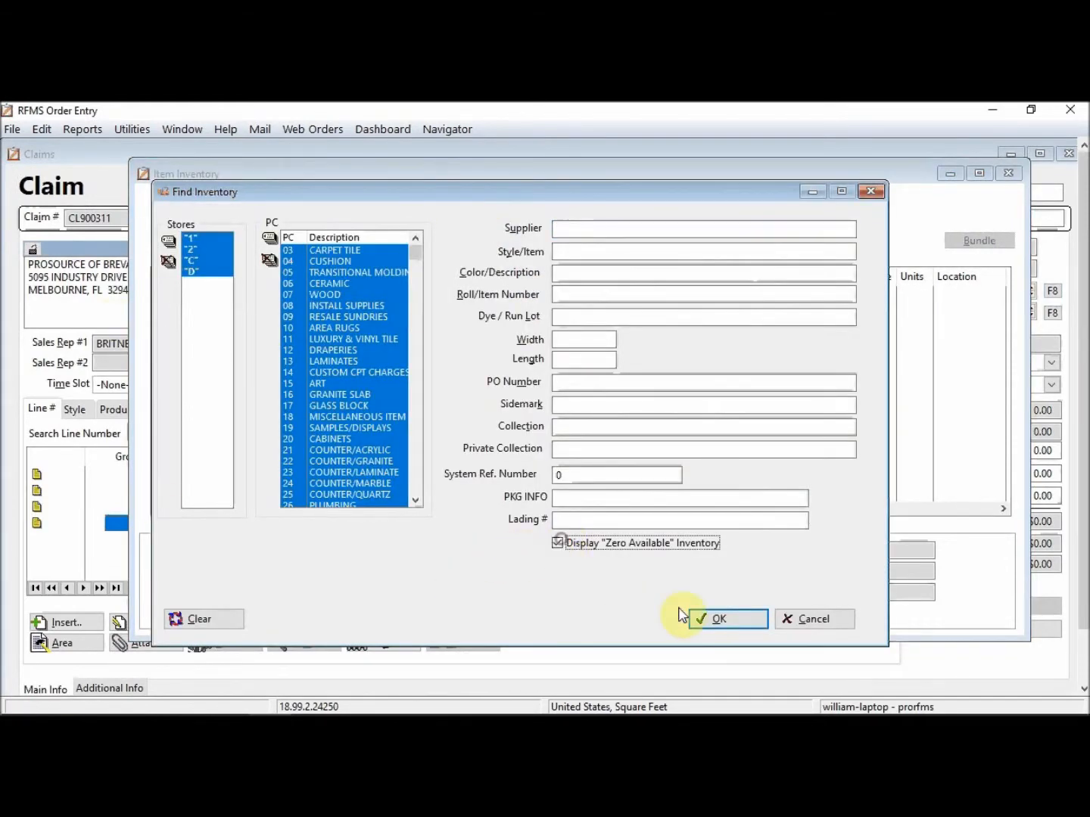
click(717, 620)
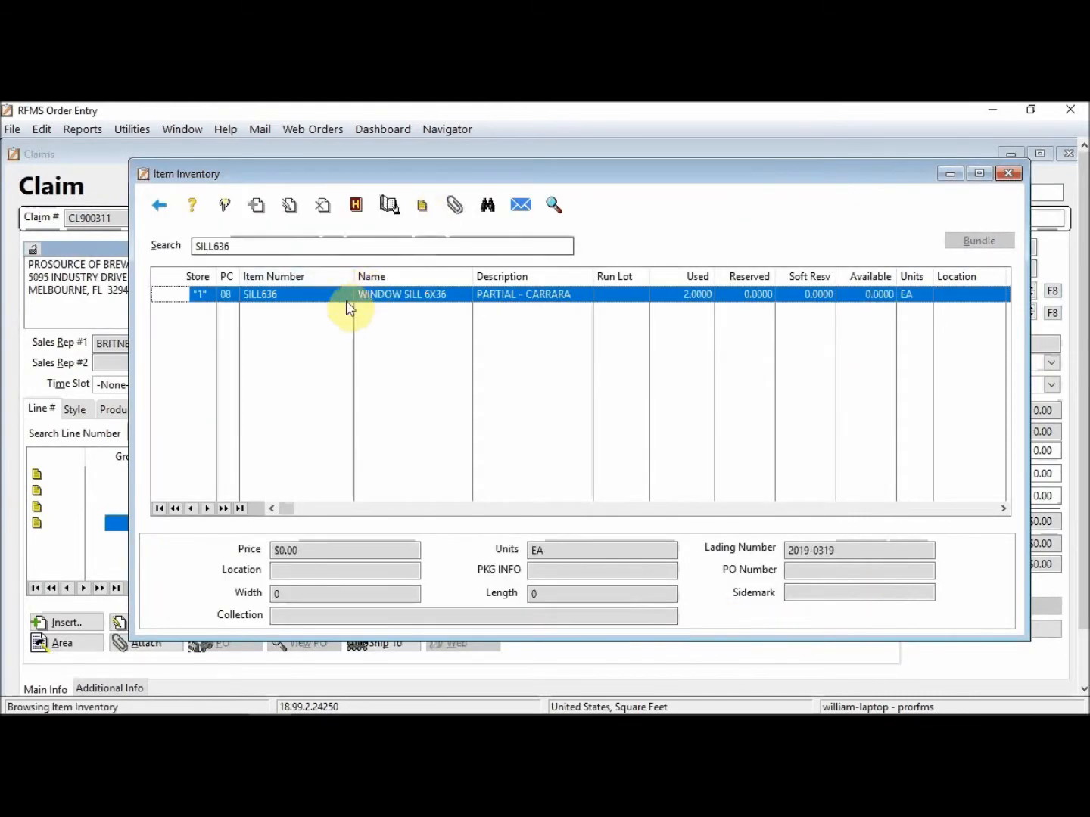
click(225, 205)
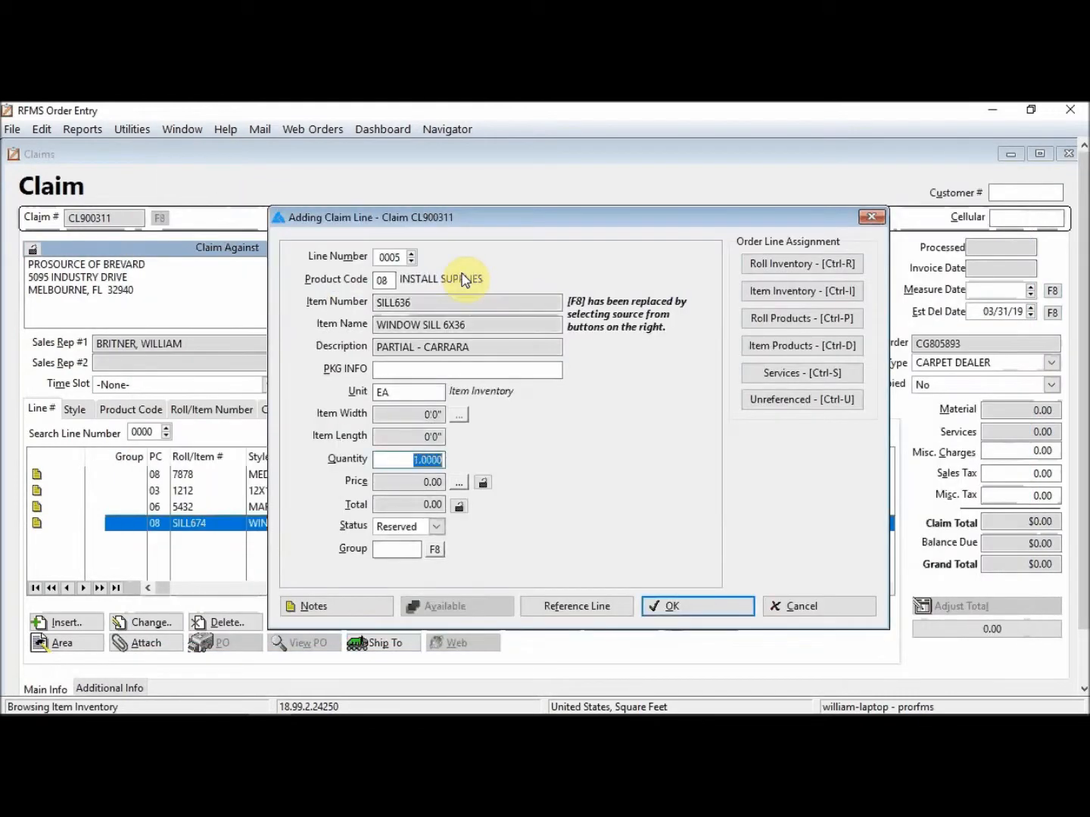
Step: Set the SILL636 line quantity to -2 and its status to Cut
text(-2)
key(Tab)
click(437, 526)
click(382, 544)
Step: Add a date-stamped note '- recovered from damage', save the line, and decline a price
click(327, 610)
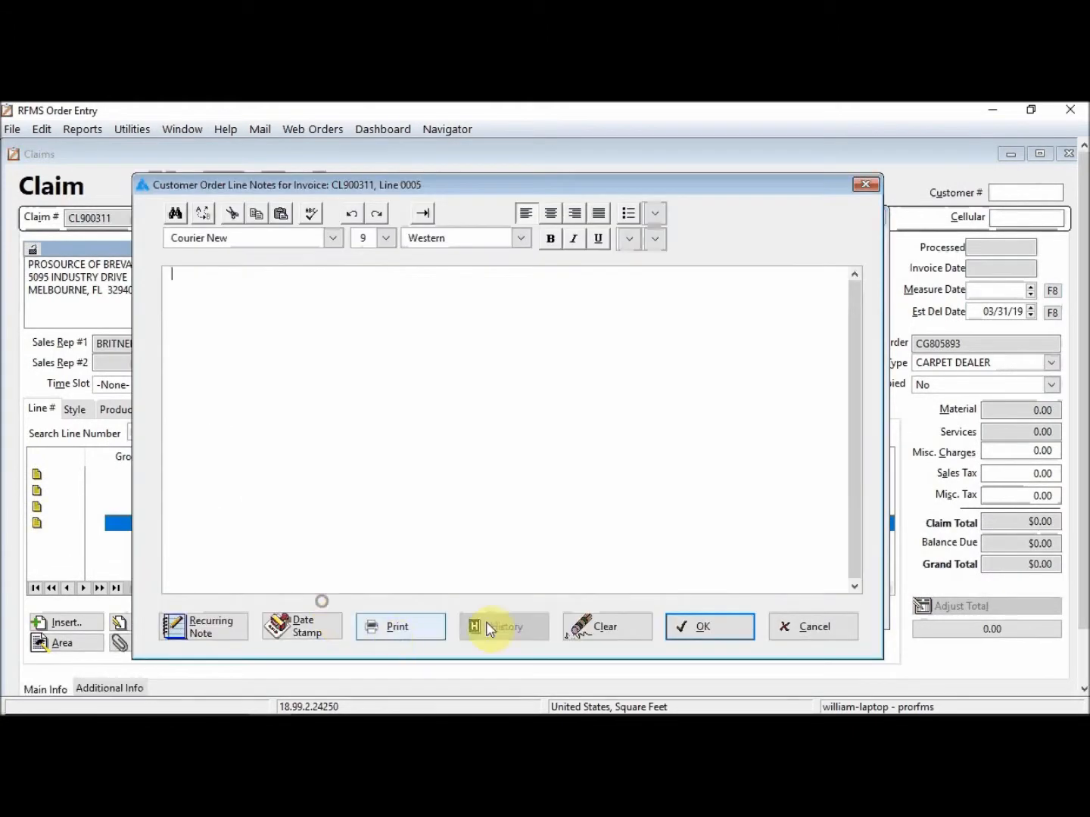
click(334, 631)
text(- recovered from damage)
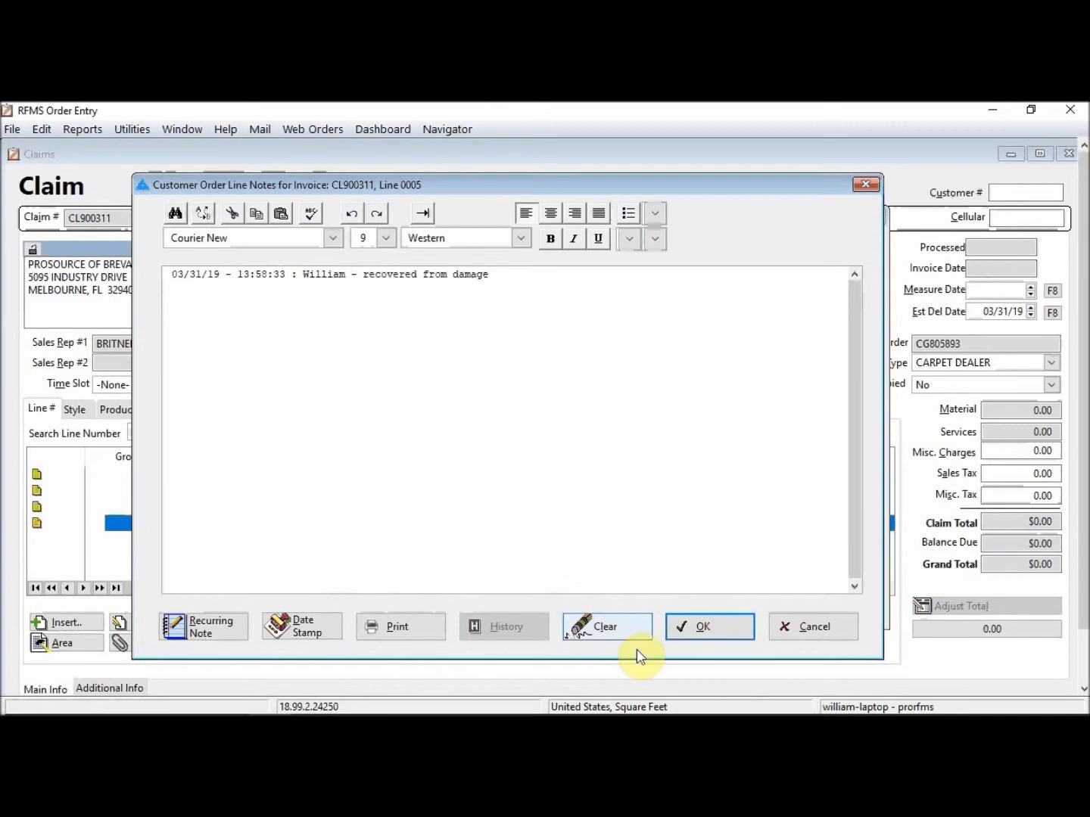
click(706, 627)
click(670, 608)
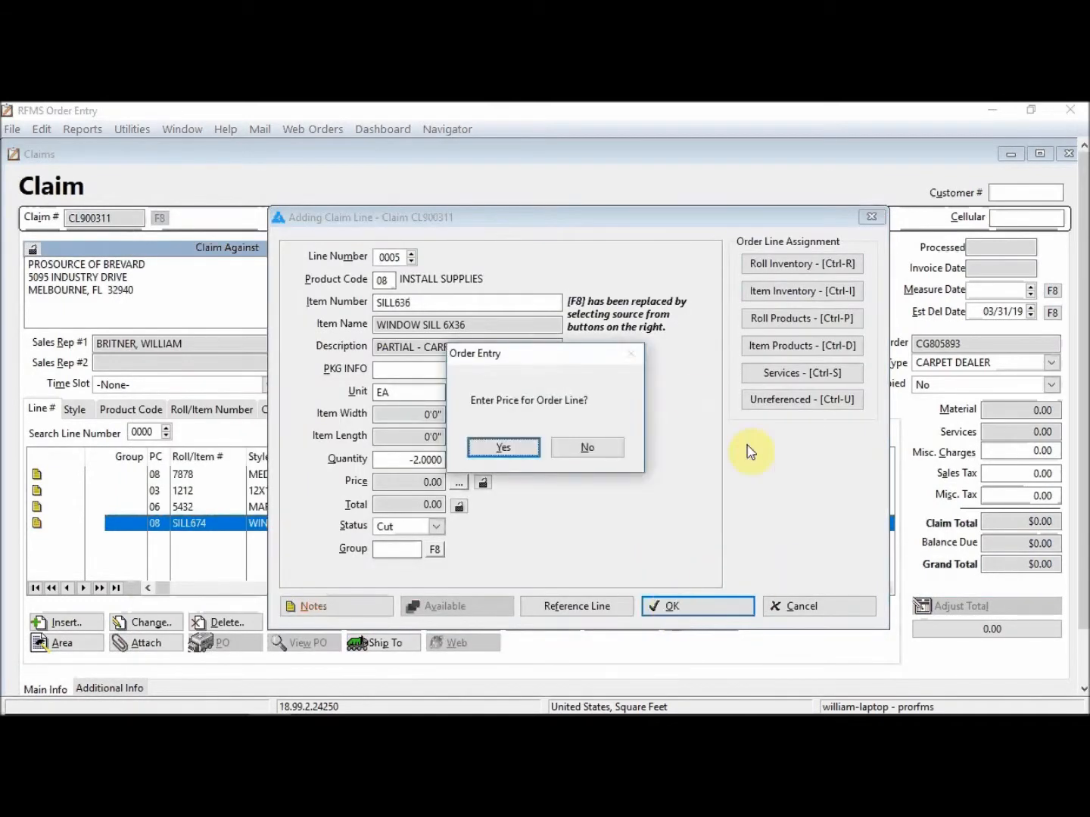
click(558, 453)
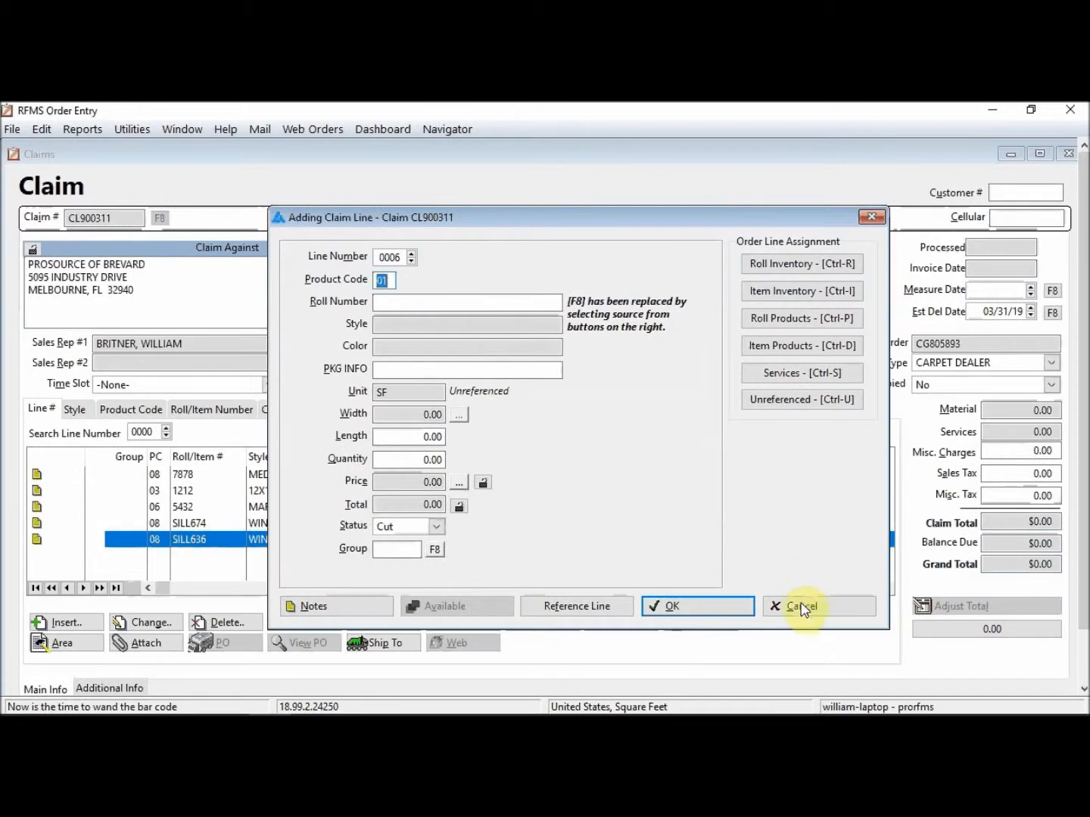
Step: Cancel the extra blank claim line, close claim CL900311, and switch to RFMS Inventory
click(802, 609)
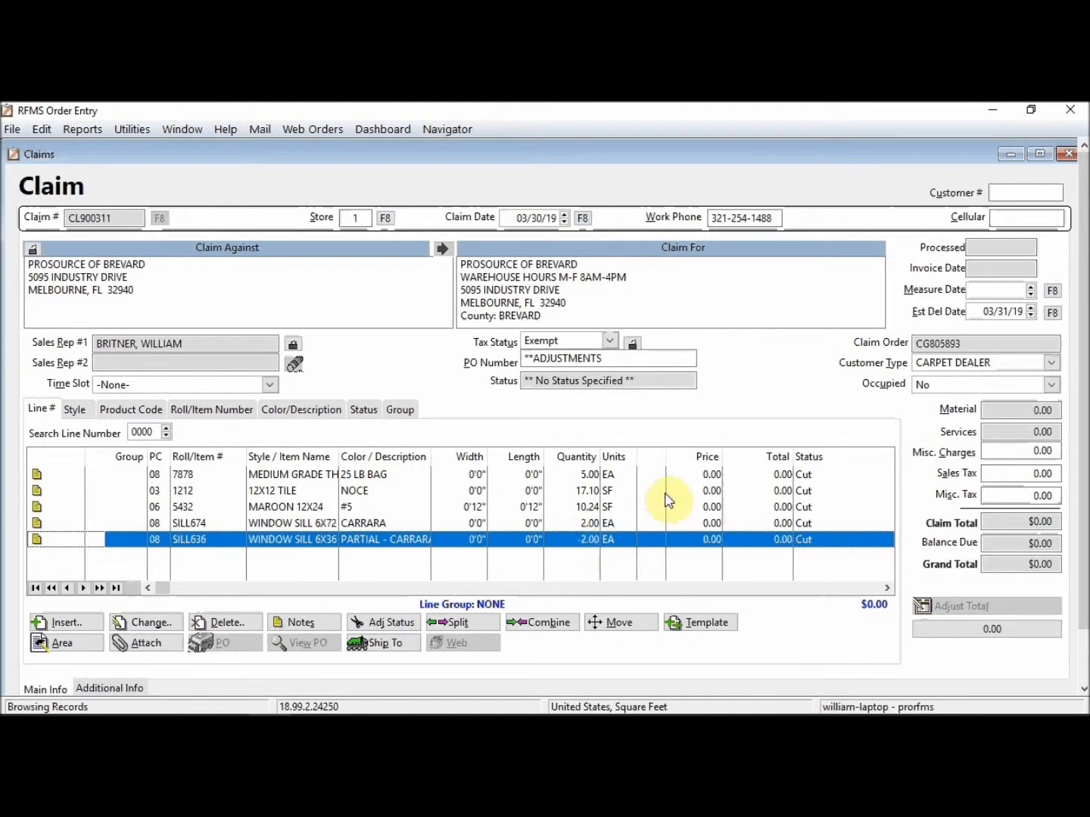
click(1070, 155)
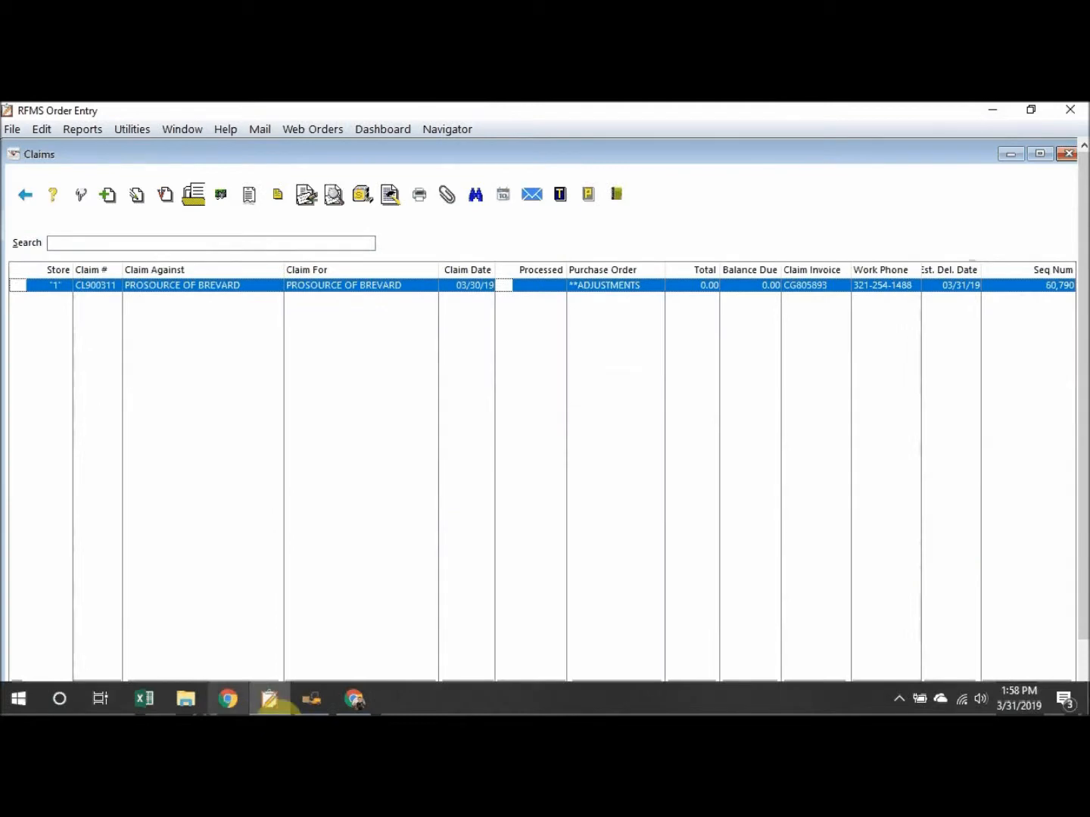
click(312, 699)
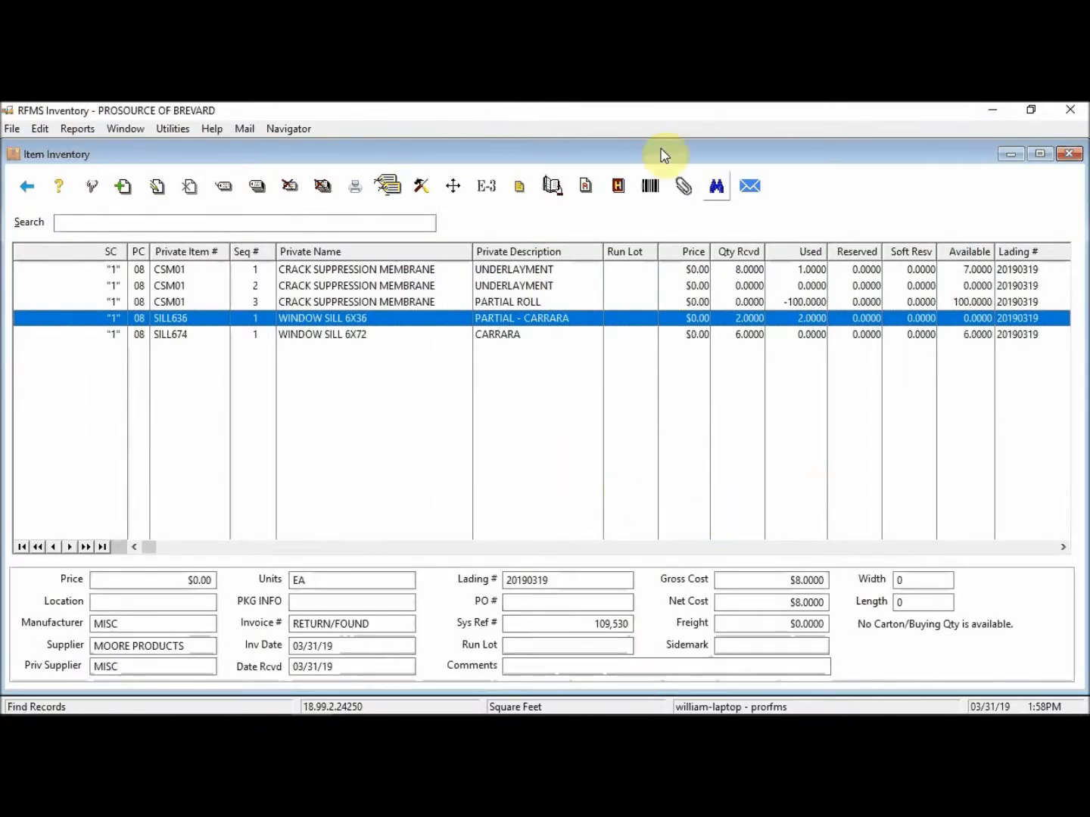
Step: Rerun the item search and zoom in to confirm SILL636 has 2 available and SILL674 has 2 used
click(716, 187)
key(Return)
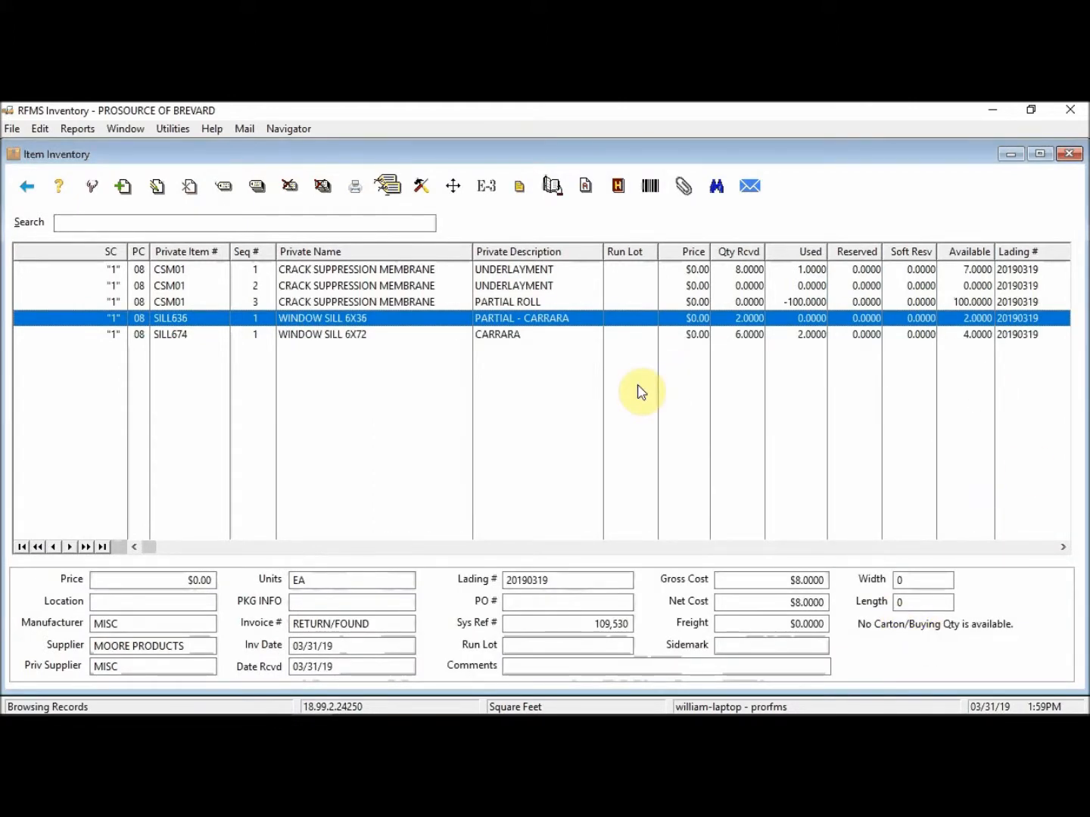
key(super+plus)
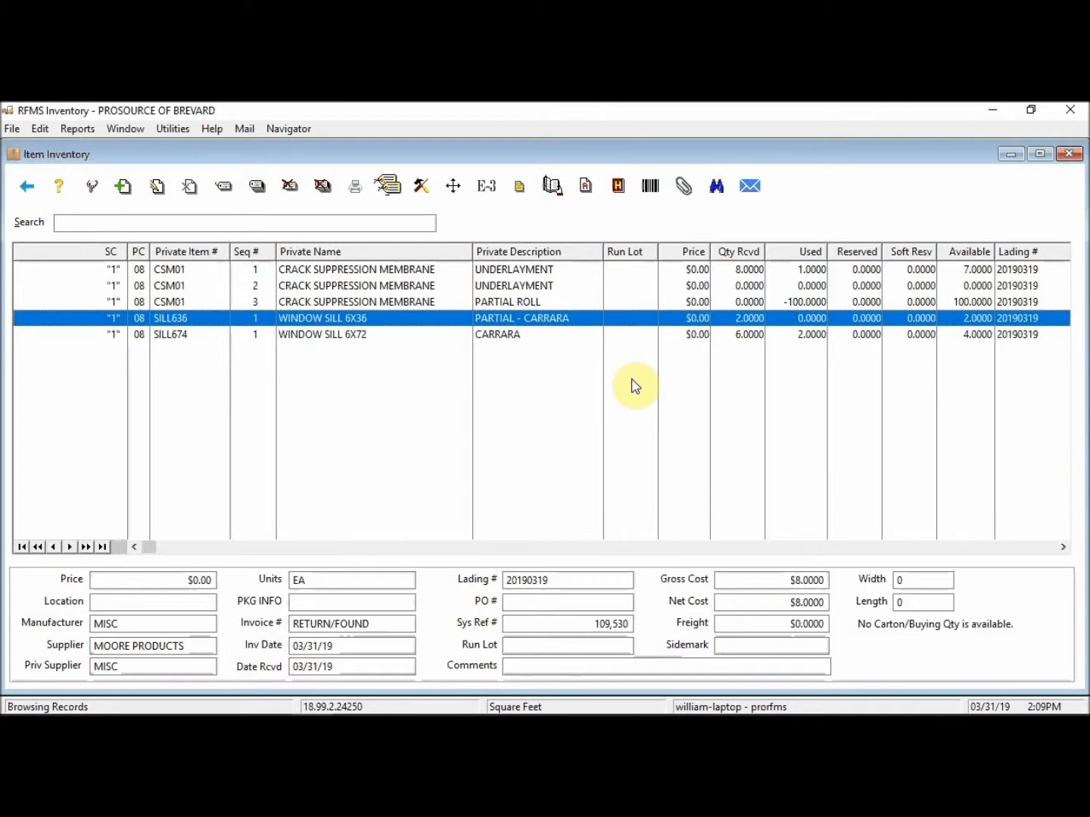
Step: Glance back at Order Entry and Inventory, then bring the rfms.com page forward in the browser
mouse_move(215, 701)
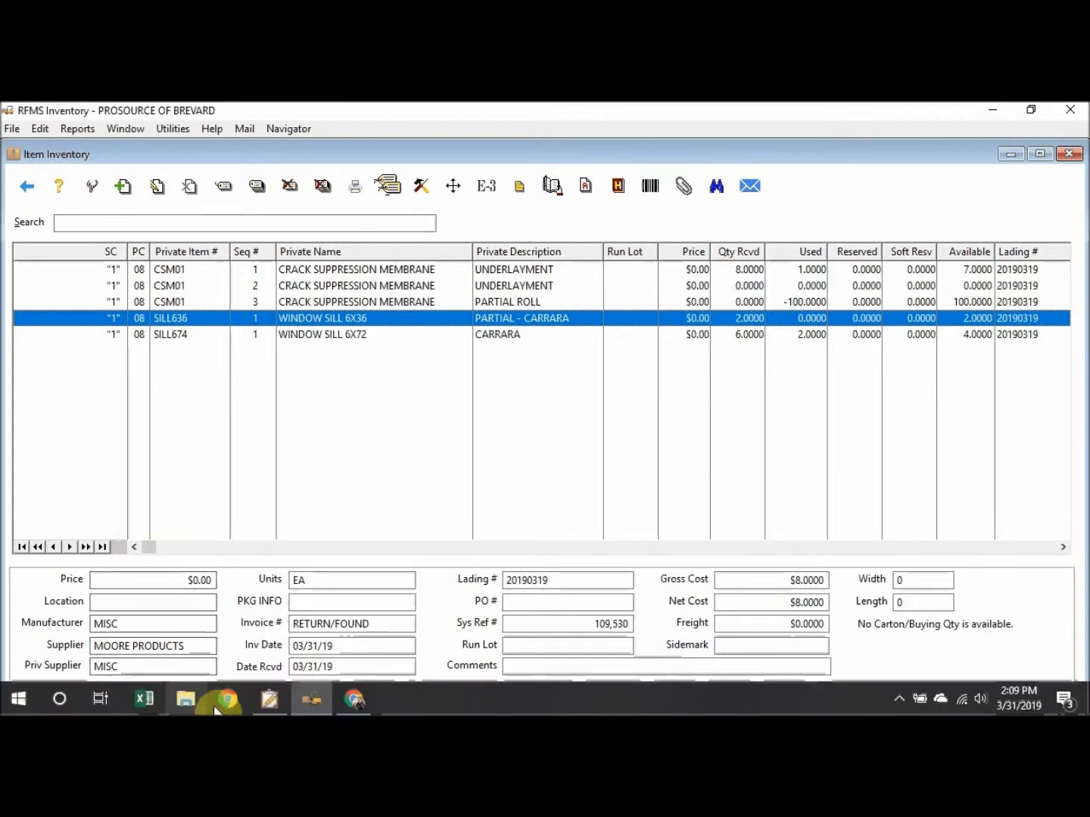
click(266, 699)
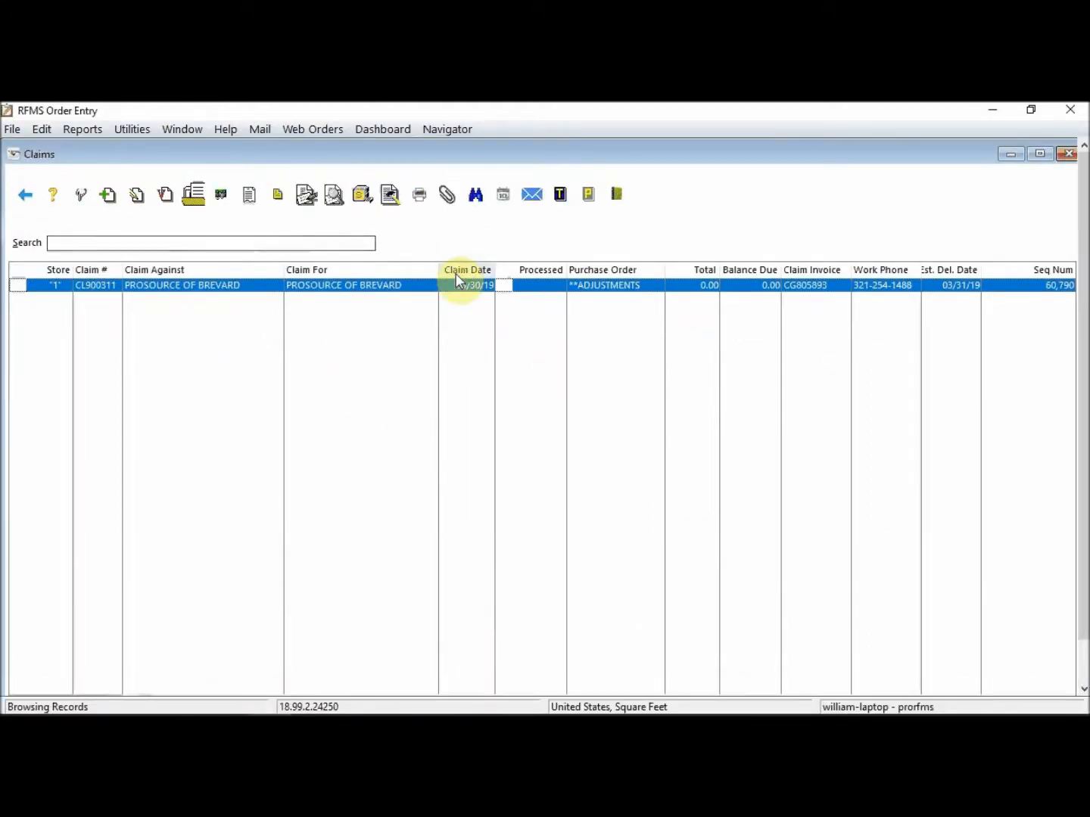
click(305, 707)
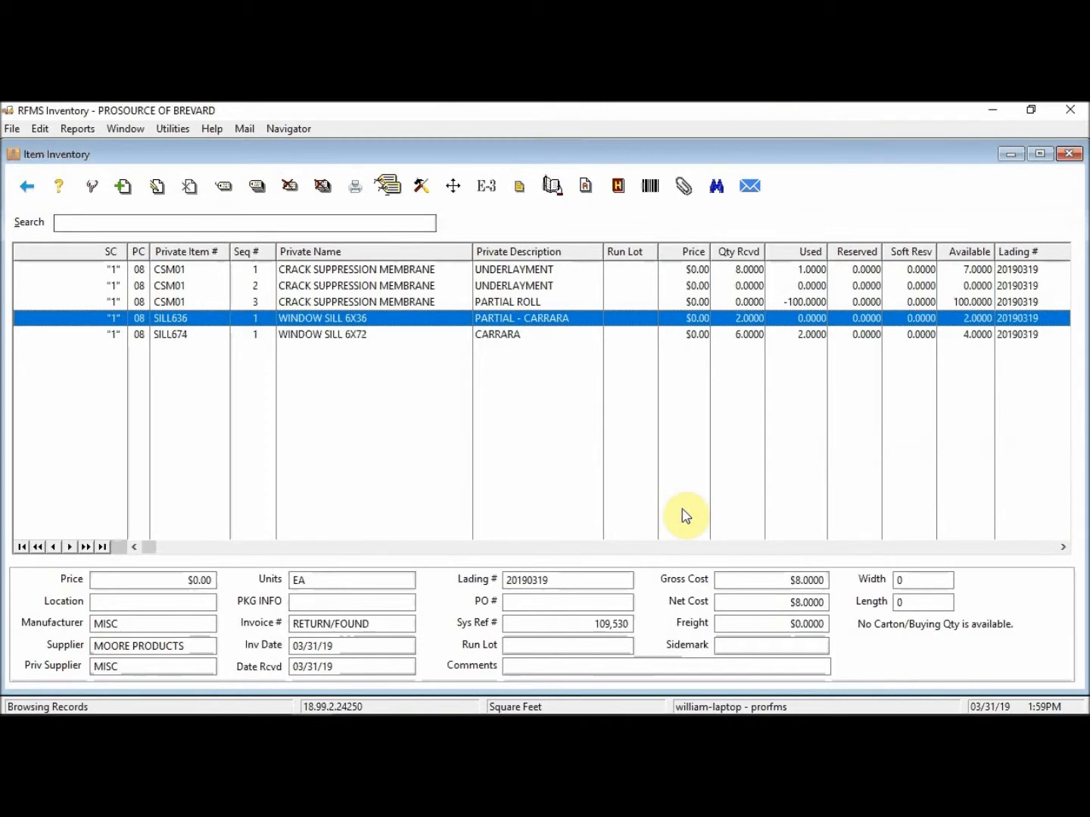
mouse_move(212, 712)
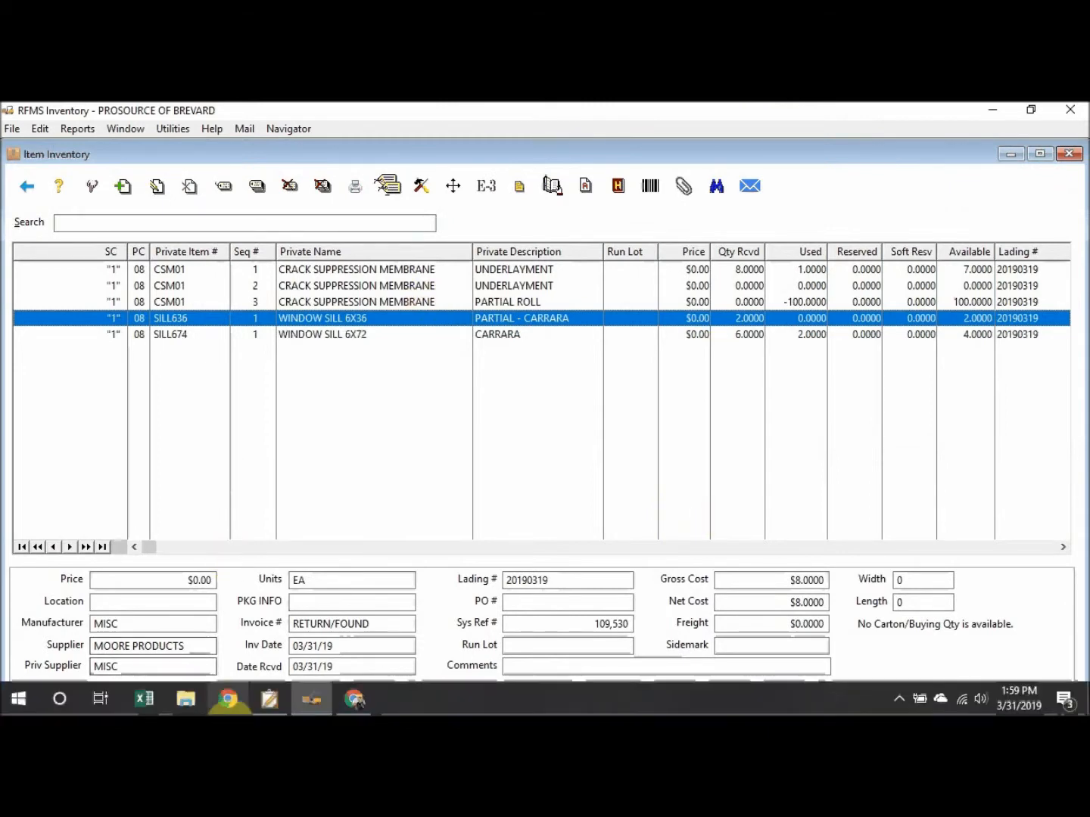
click(360, 700)
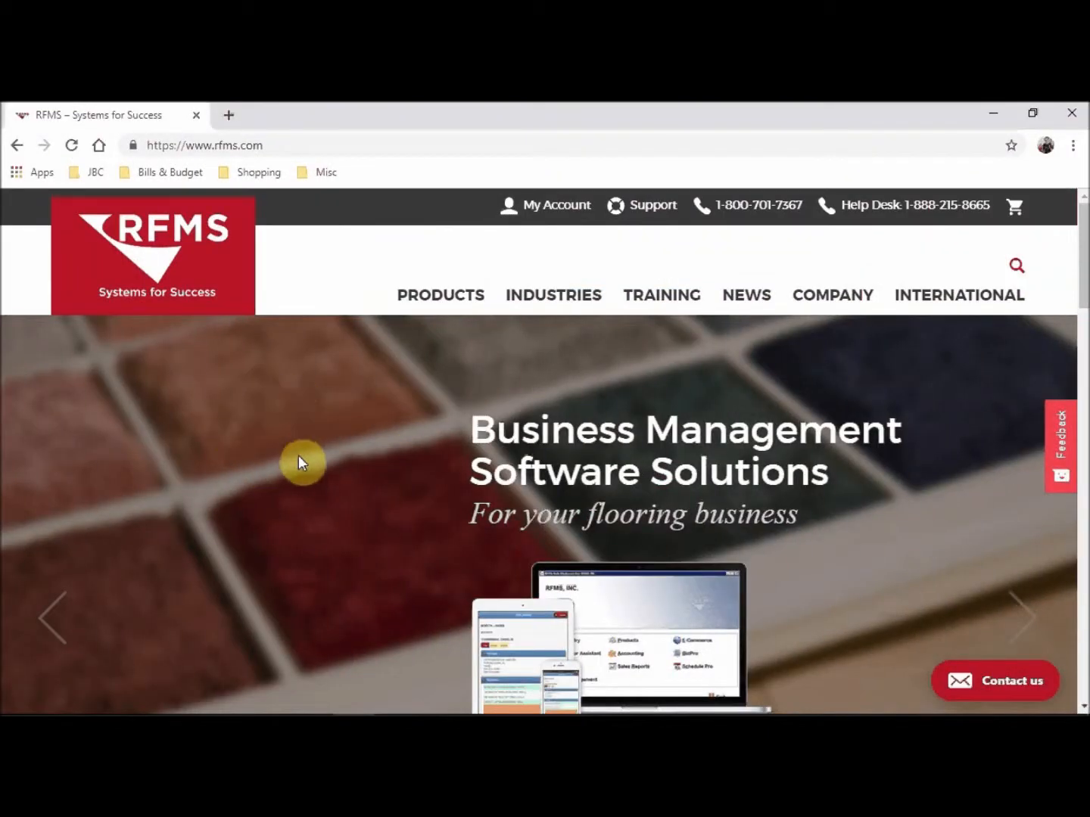